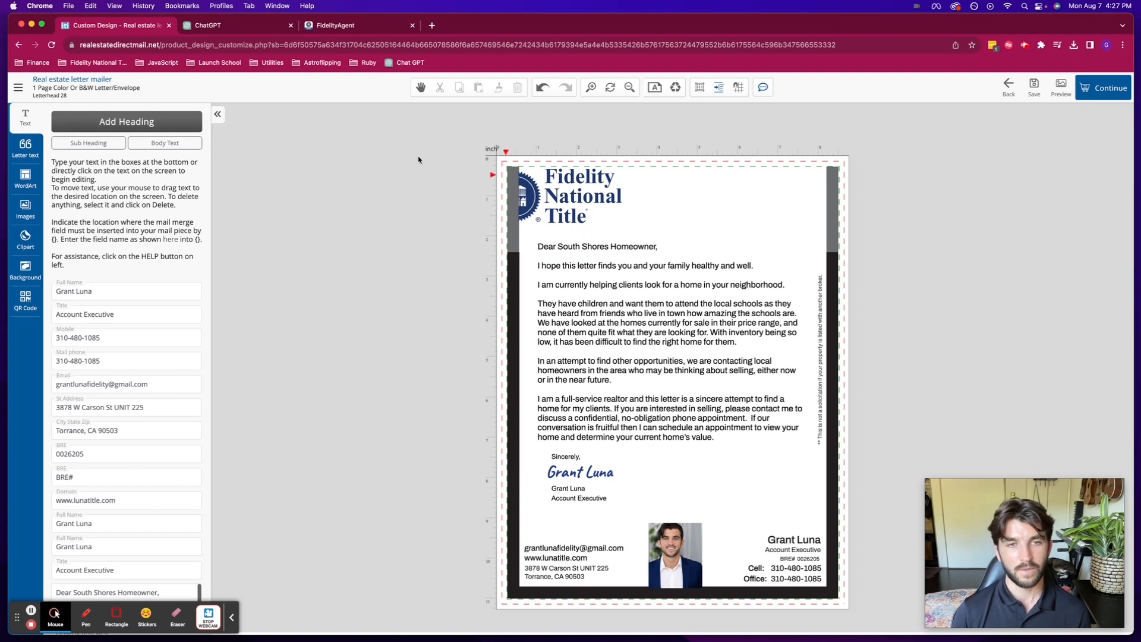
- Open the earlier Realtor's Homebuyer chat in ChatGPT and scroll up to the South Shores prompt
click(221, 27)
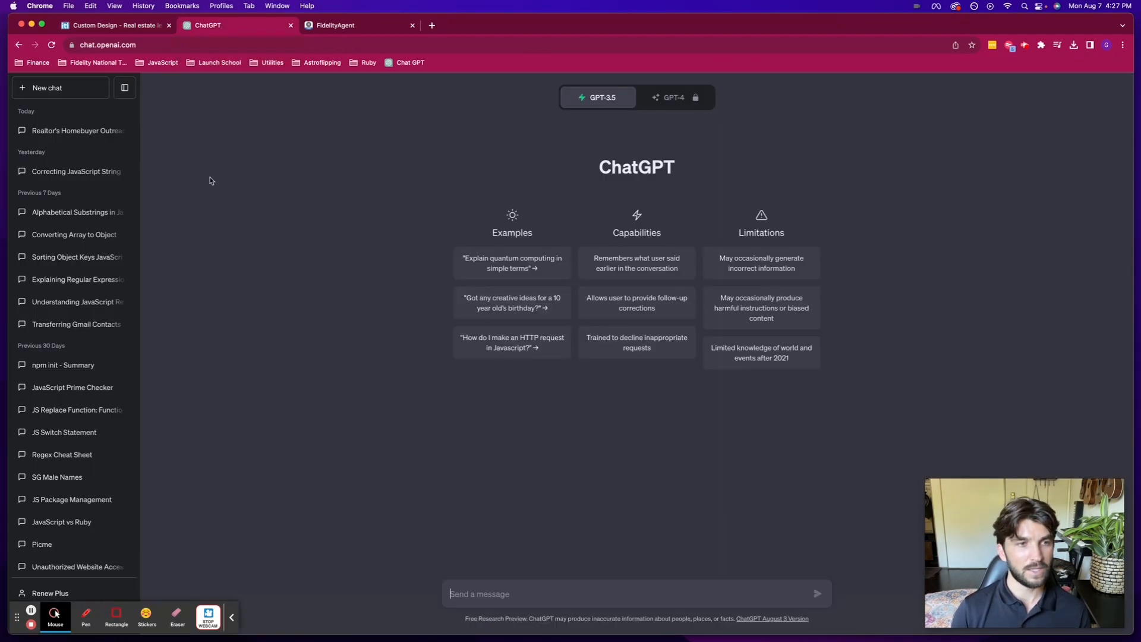
click(76, 133)
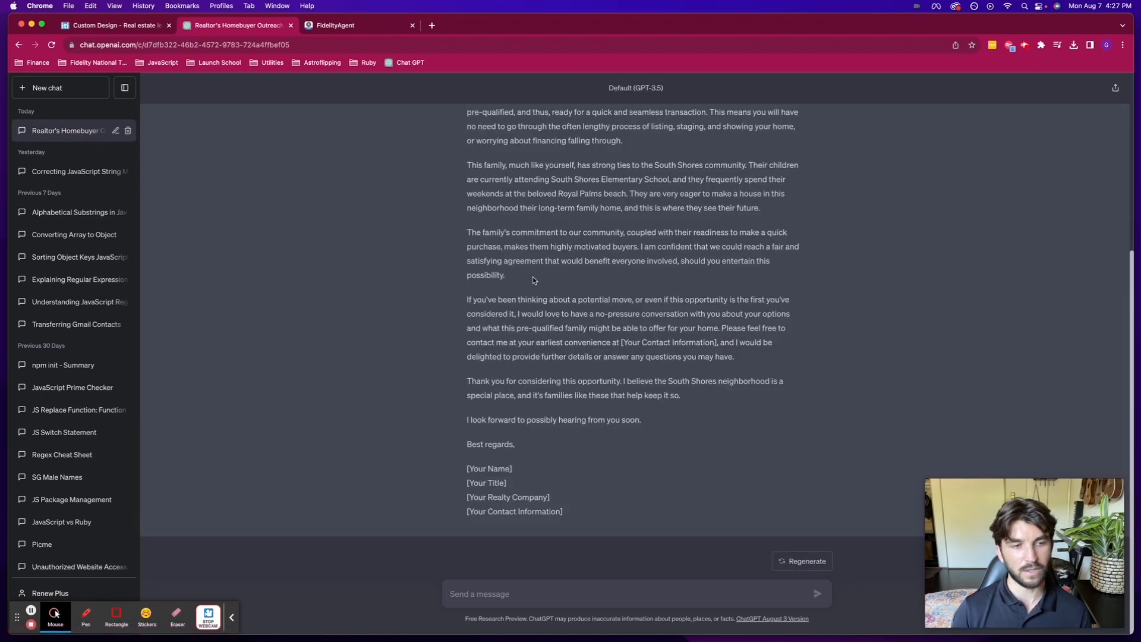
scroll(532, 277, up, 5)
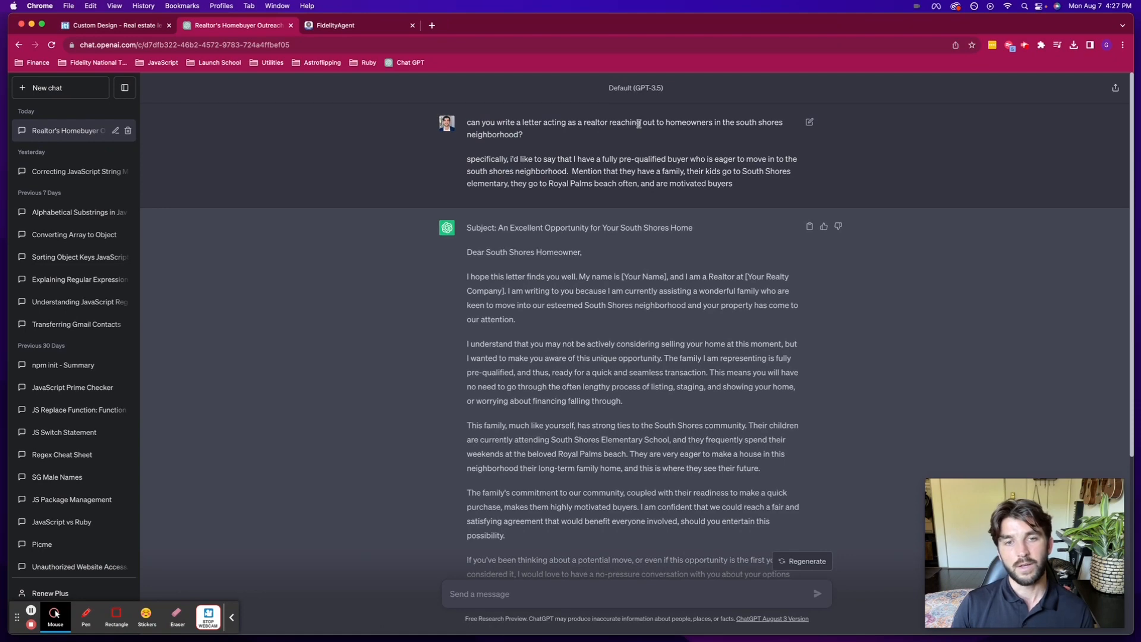
- Read through the South Shores letter reply, highlighting its paragraphs along the way
scroll(638, 124, down, 3)
scroll(678, 158, up, 3)
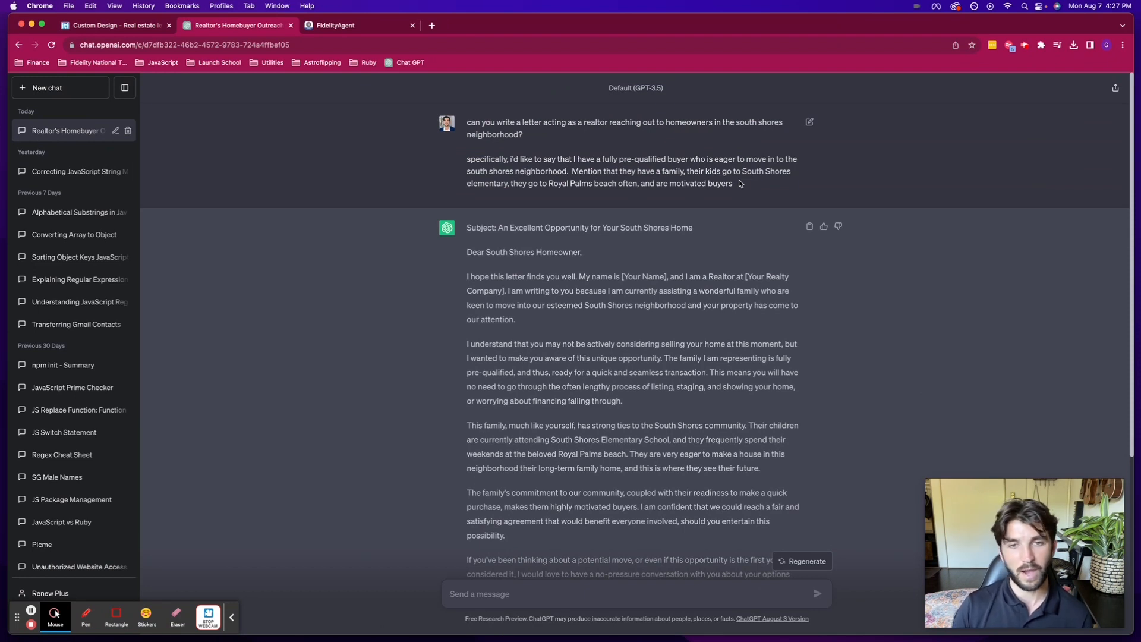
scroll(740, 183, down, 4)
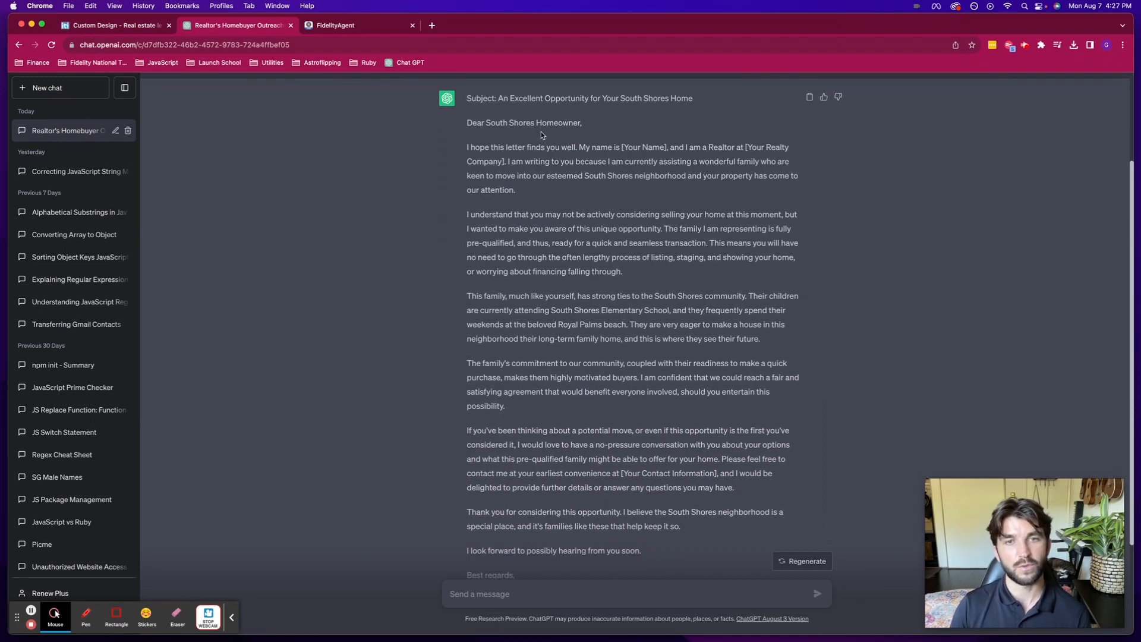
scroll(541, 135, down, 1)
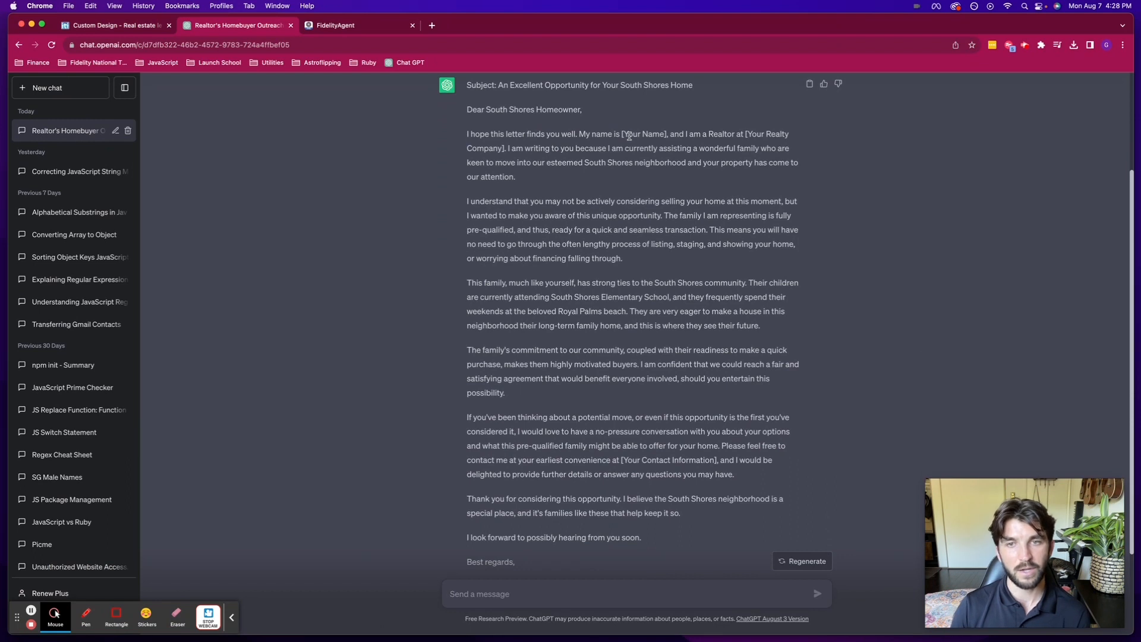
scroll(665, 145, down, 1)
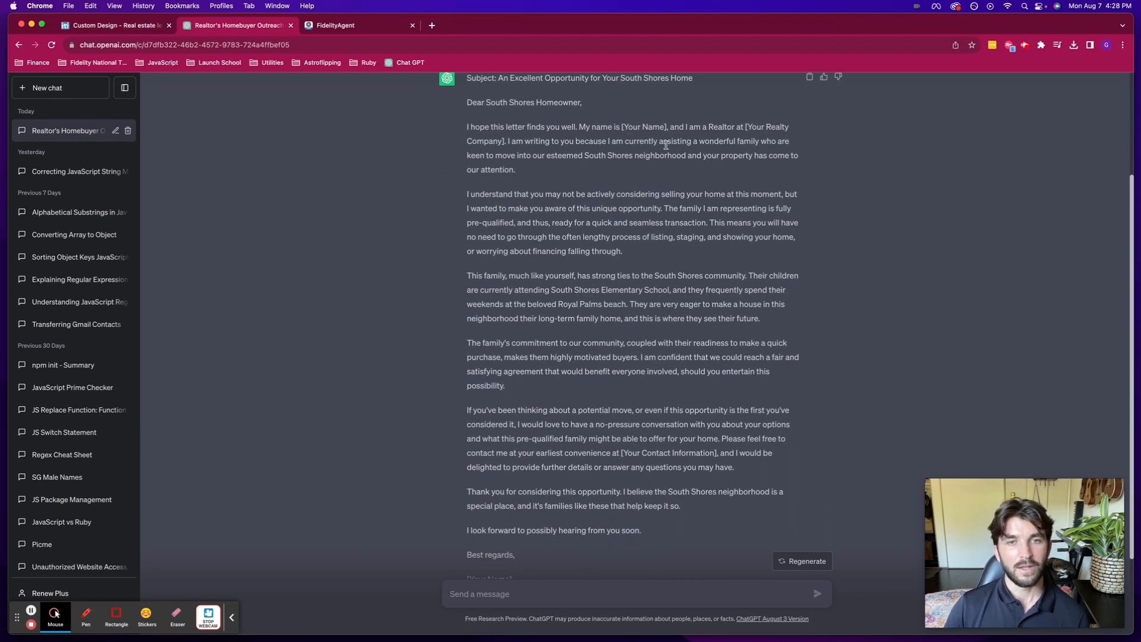
scroll(666, 145, down, 3)
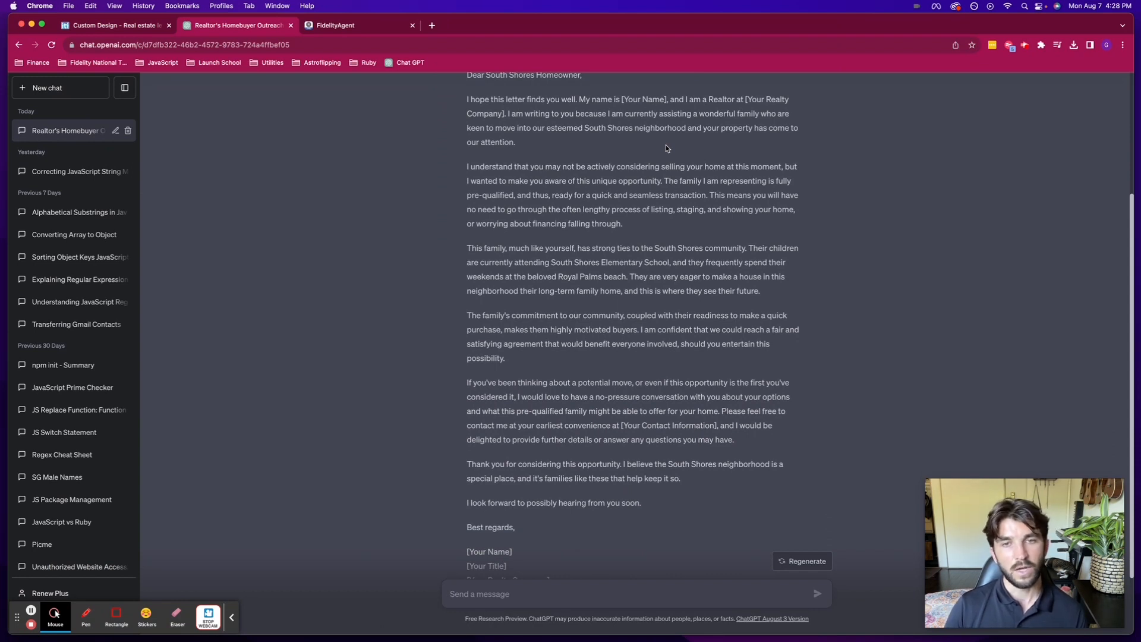
scroll(666, 146, down, 3)
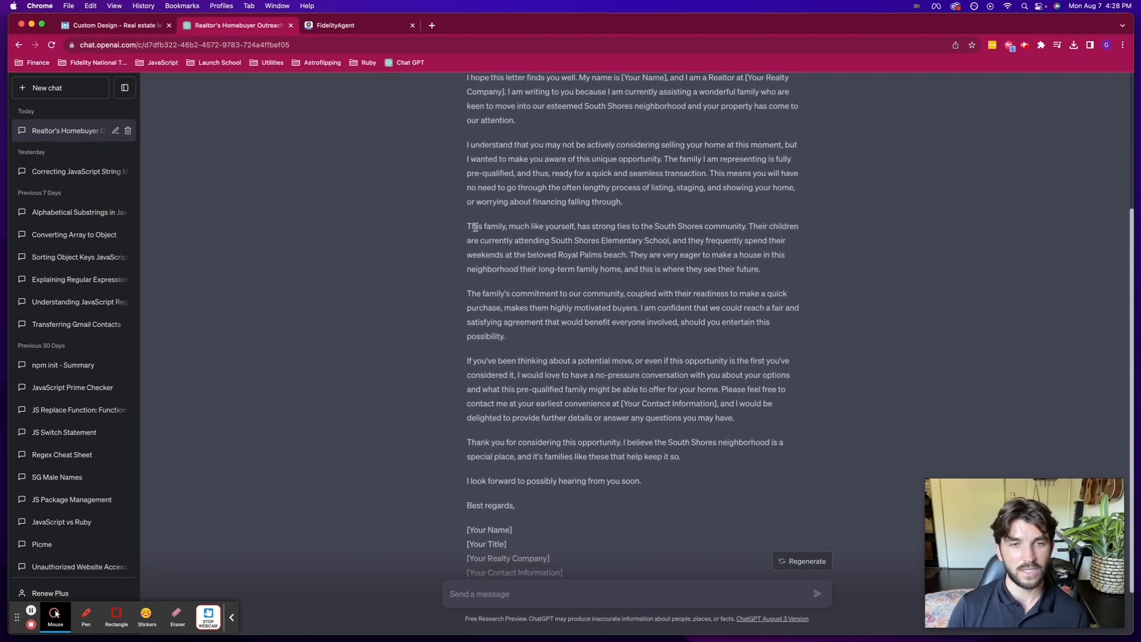
drag(466, 227, 743, 226)
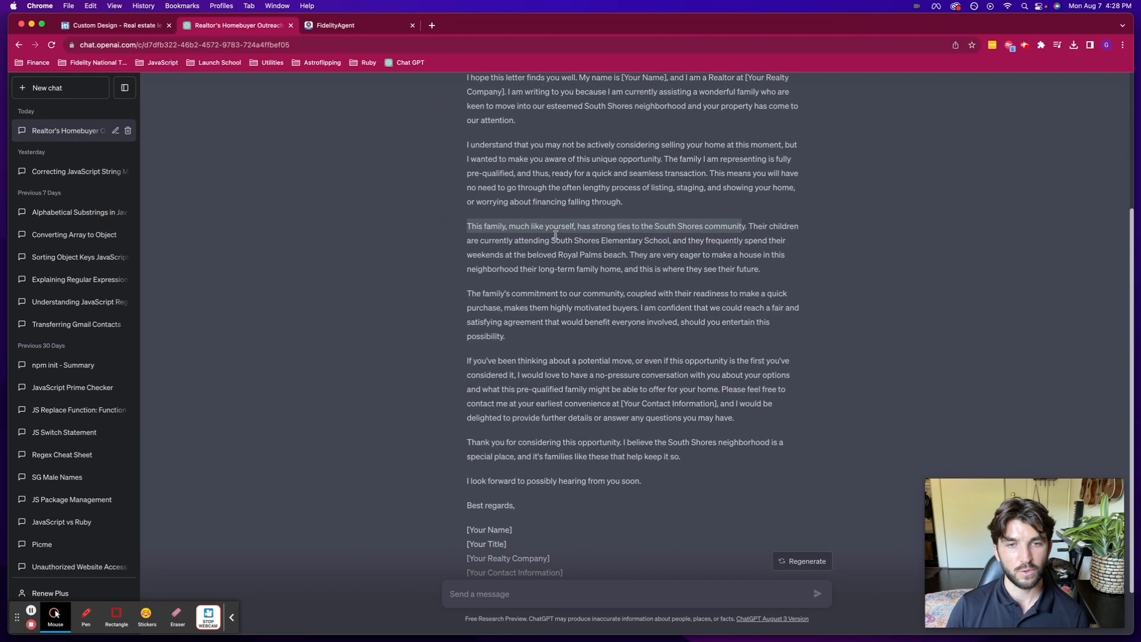
drag(551, 240, 671, 240)
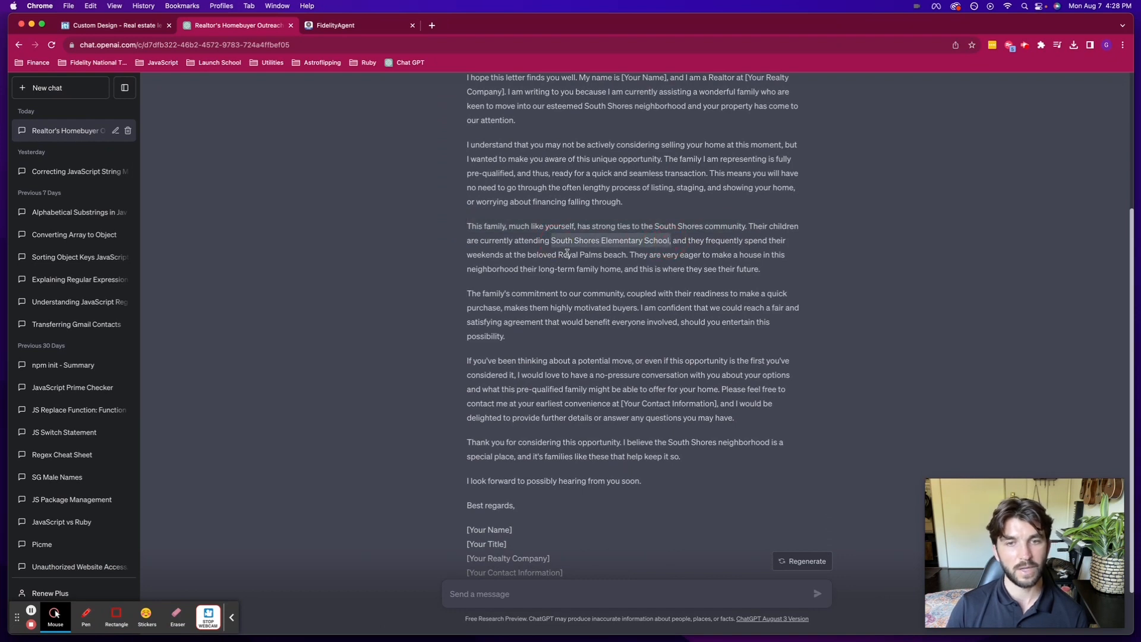
drag(557, 254, 612, 254)
scroll(612, 254, down, 2)
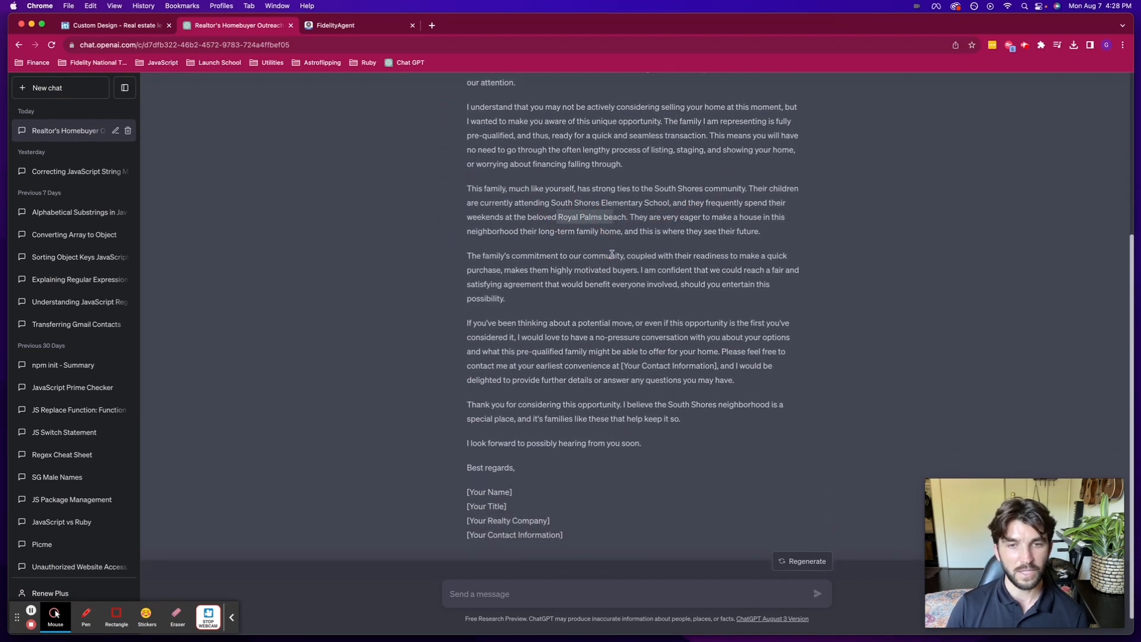
drag(467, 245, 552, 298)
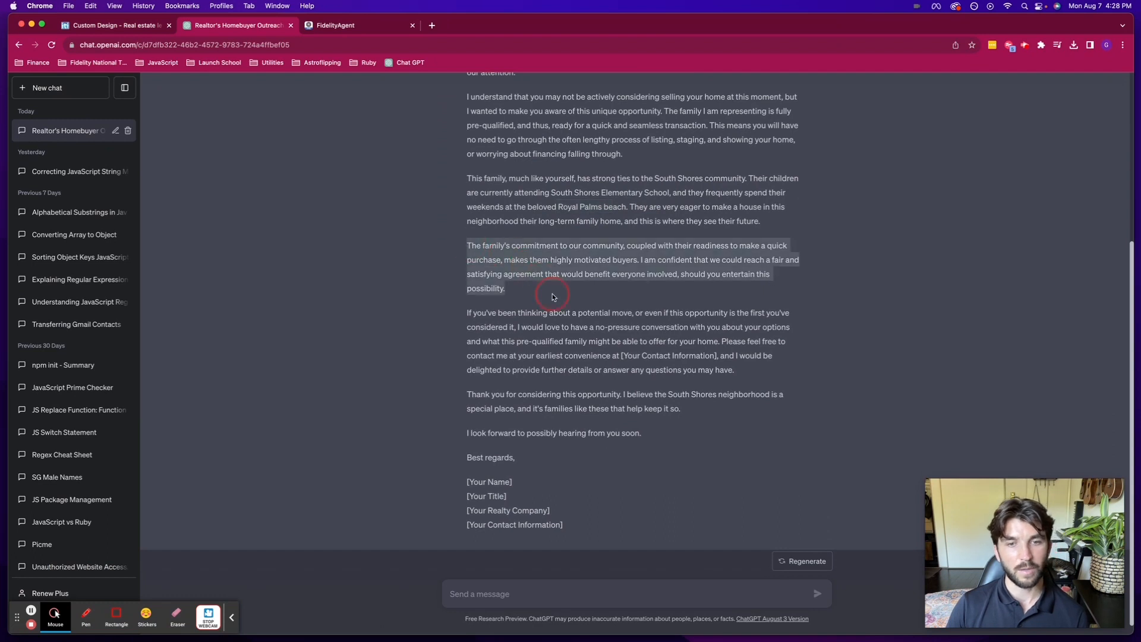
scroll(552, 298, down, 1)
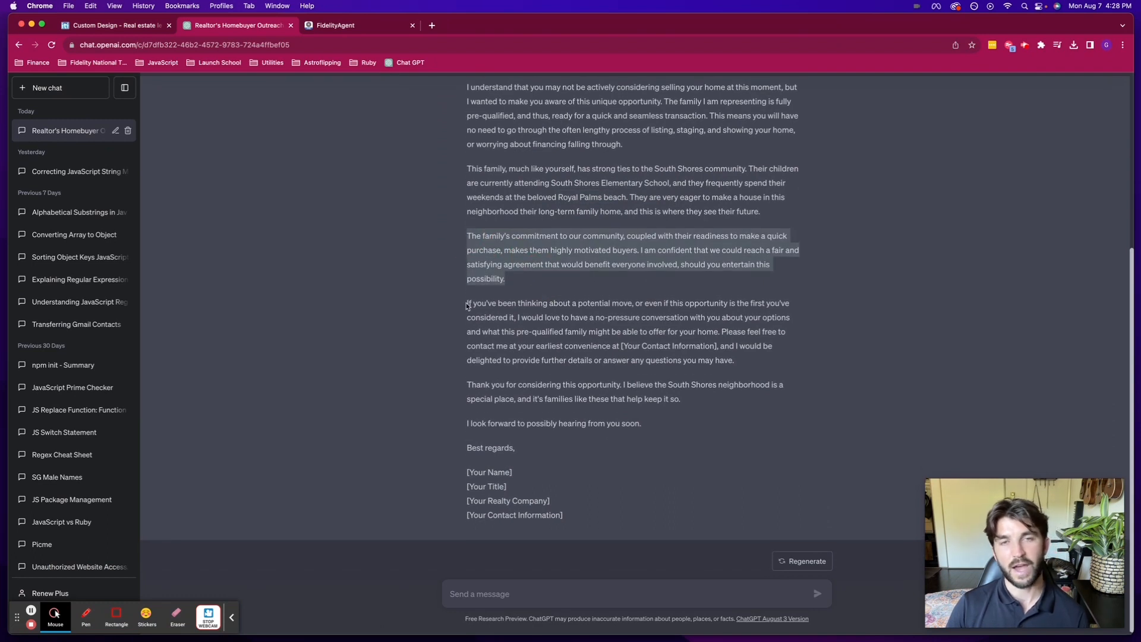
drag(467, 305, 747, 367)
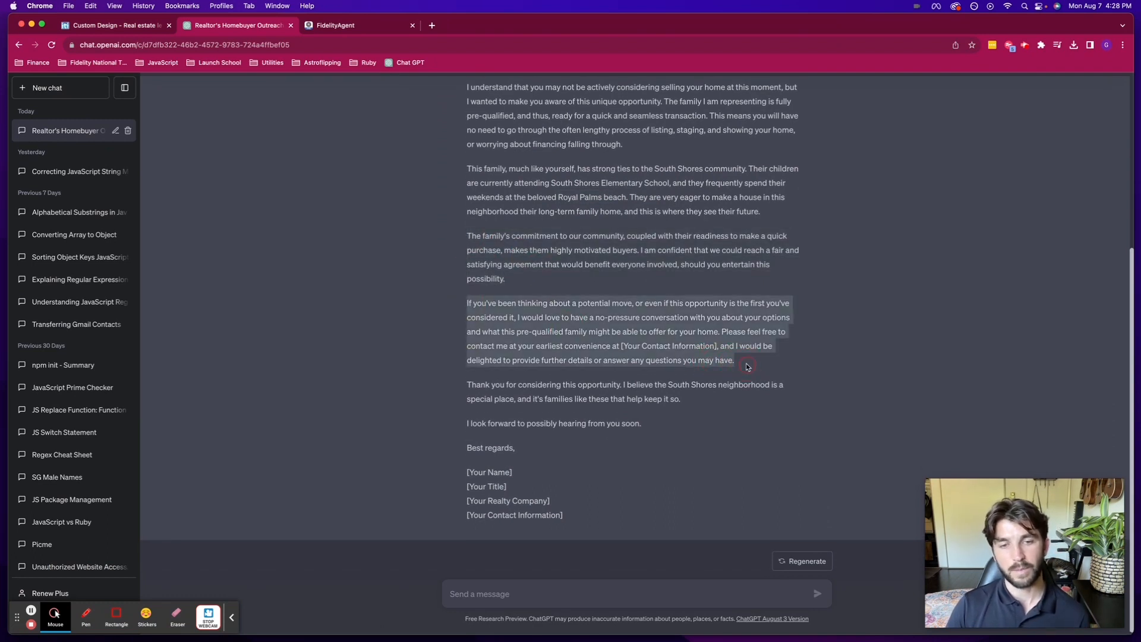
click(667, 427)
- Select the letter body from 'I hope' to 'keep it so.' and copy it
scroll(666, 428, up, 3)
drag(652, 500, 460, 181)
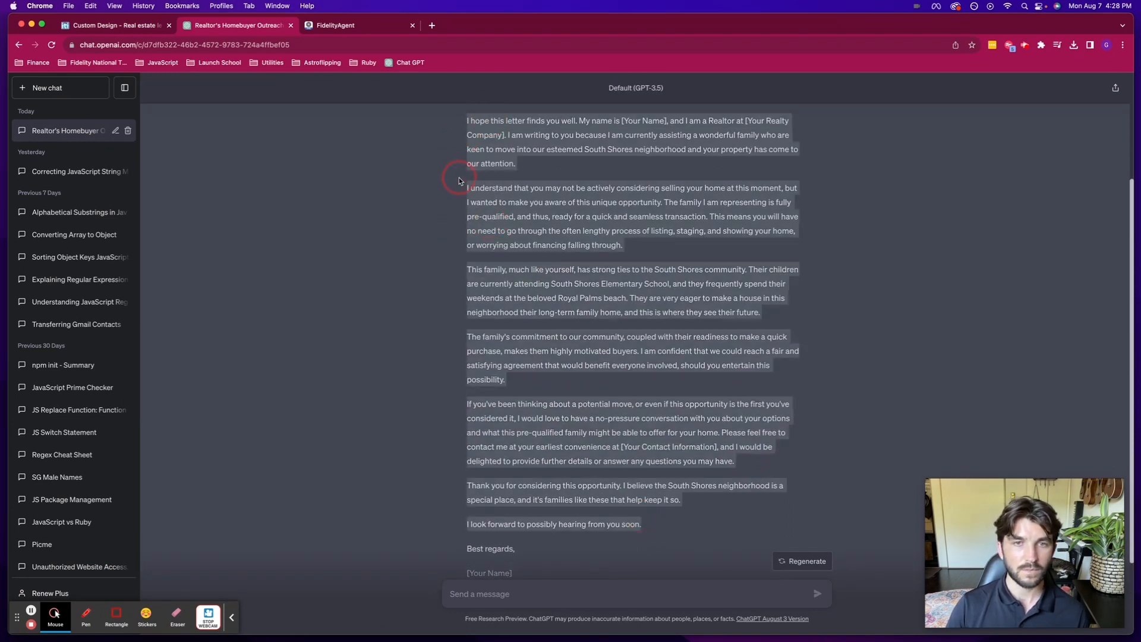
drag(466, 113, 465, 126)
scroll(466, 128, up, 2)
click(482, 152)
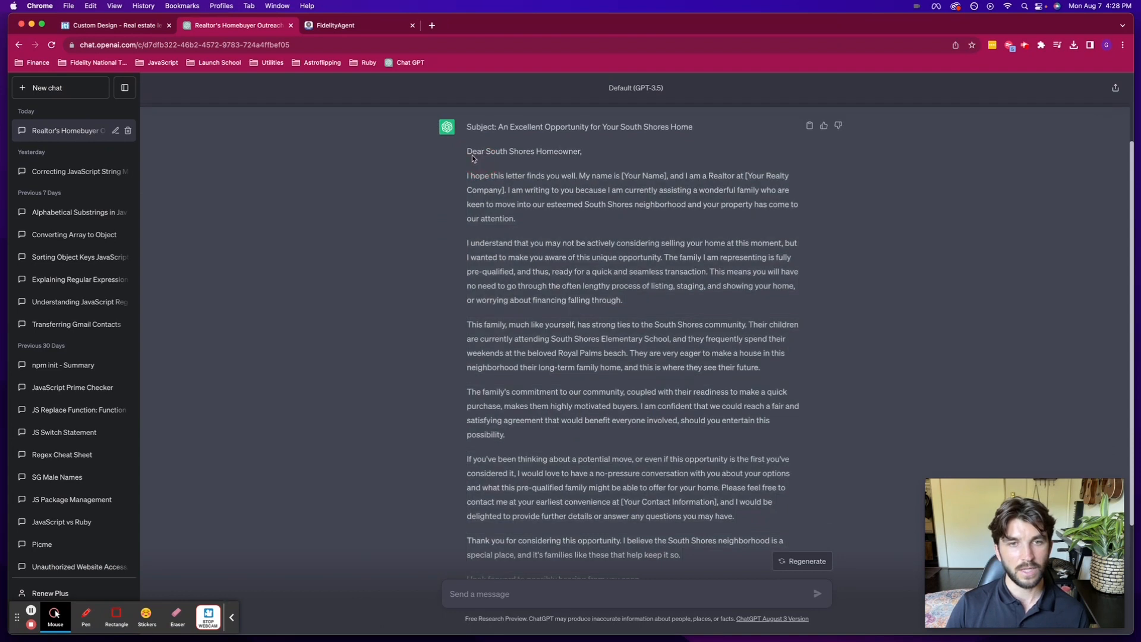
mouse_move(467, 172)
mouse_down()
mouse_move(700, 559)
mouse_move(470, 177)
mouse_up()
click(694, 558)
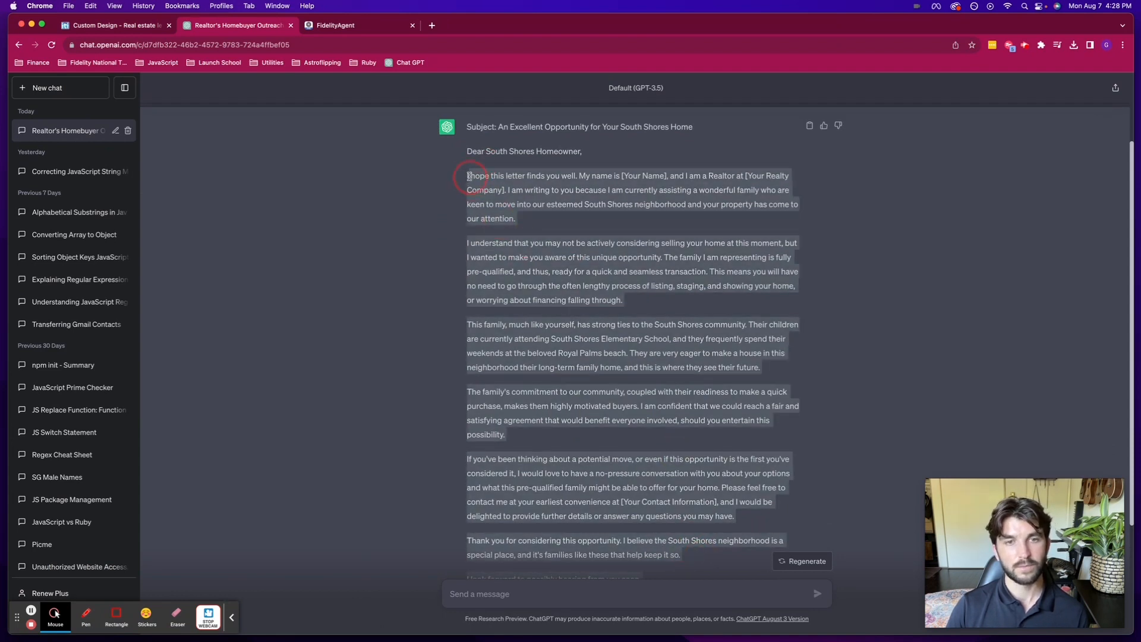
key(super+c)
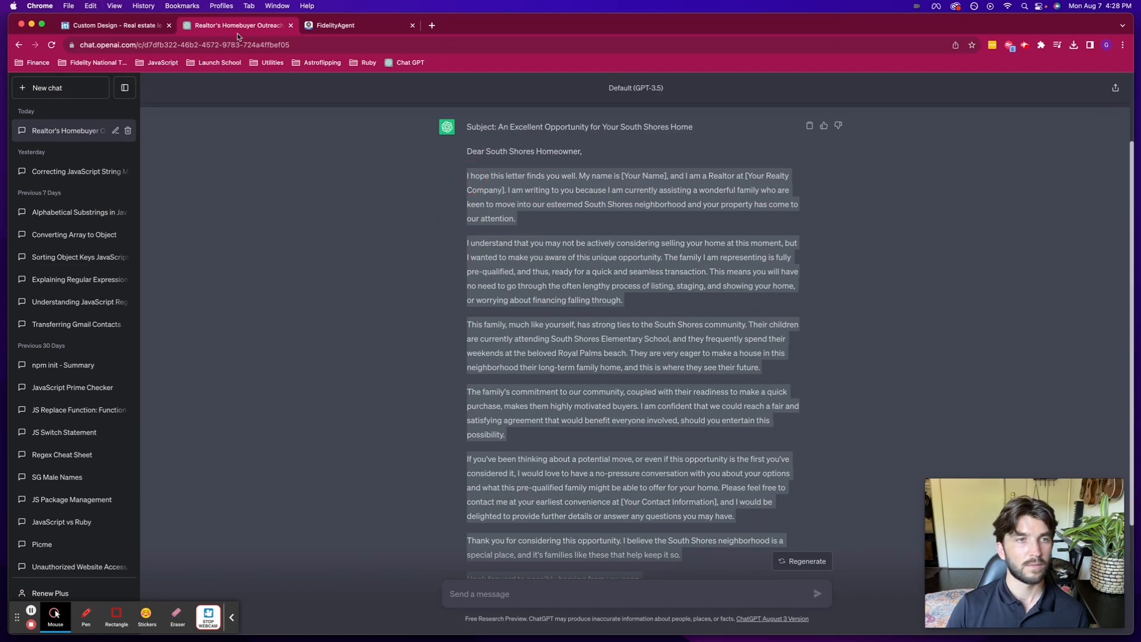
click(137, 27)
- Paste the ChatGPT letter over the old body text and set it to size 11
click(615, 322)
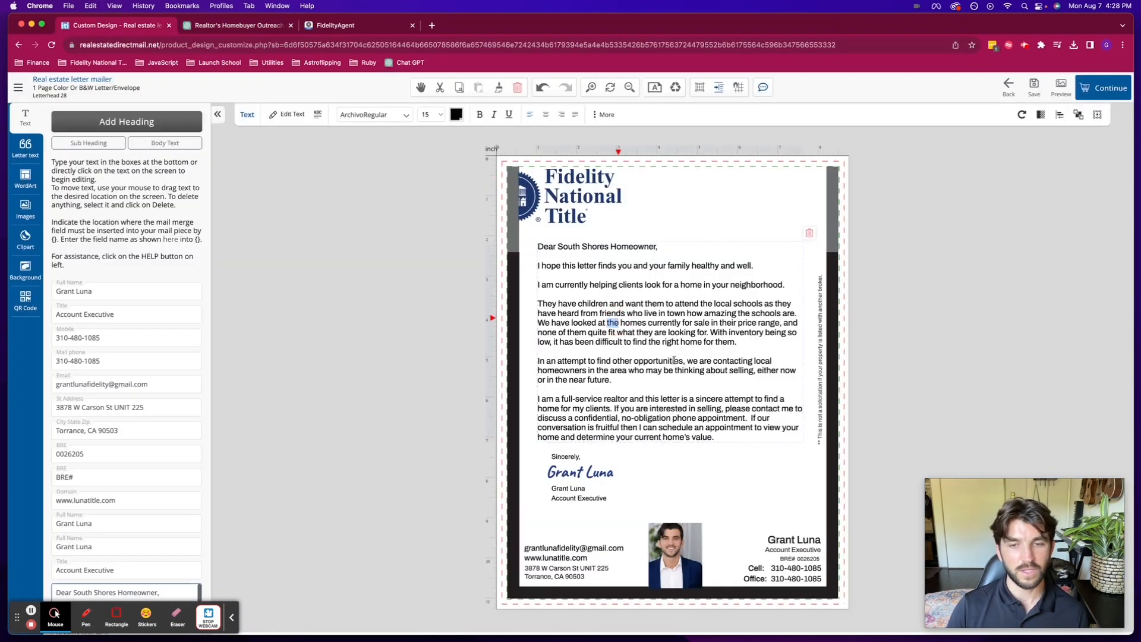
drag(715, 439, 501, 264)
key(super+v)
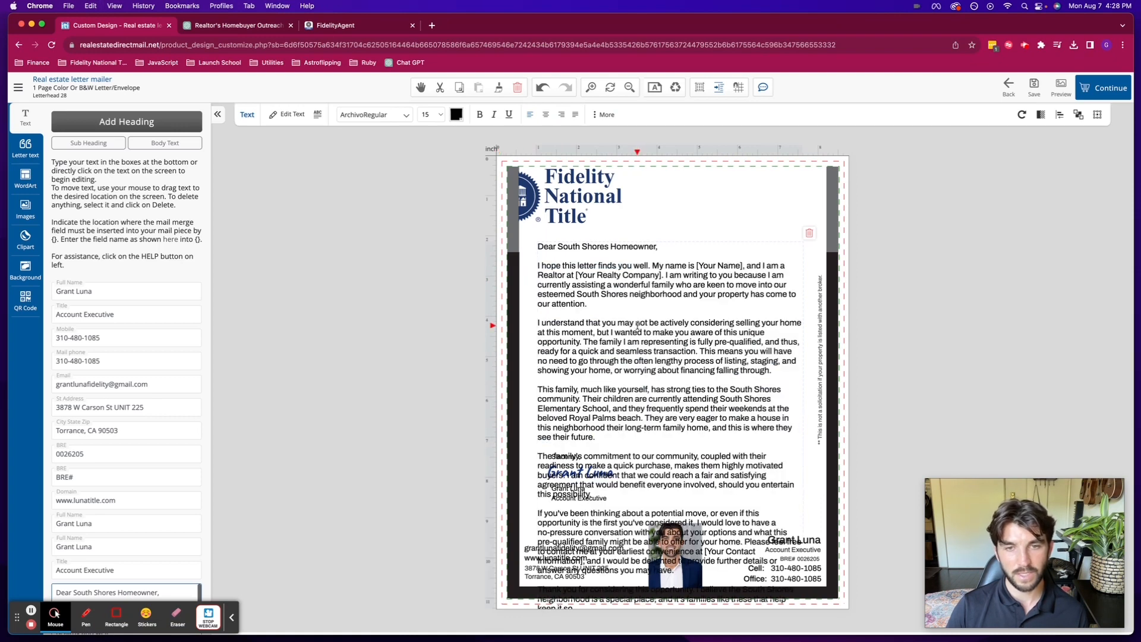
click(914, 271)
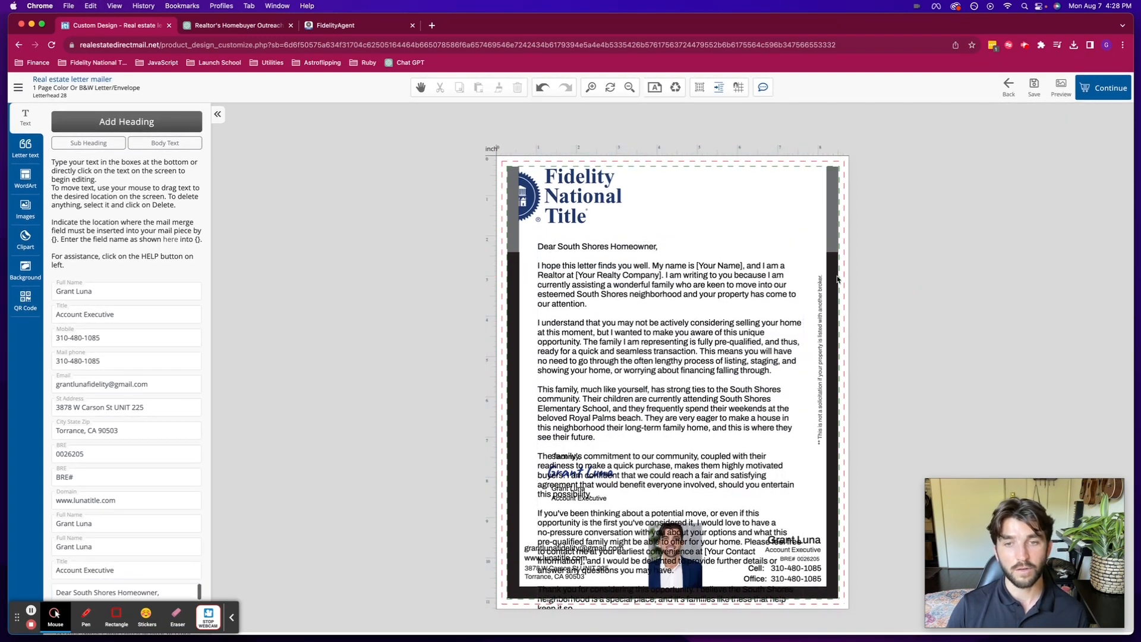
click(707, 305)
click(427, 114)
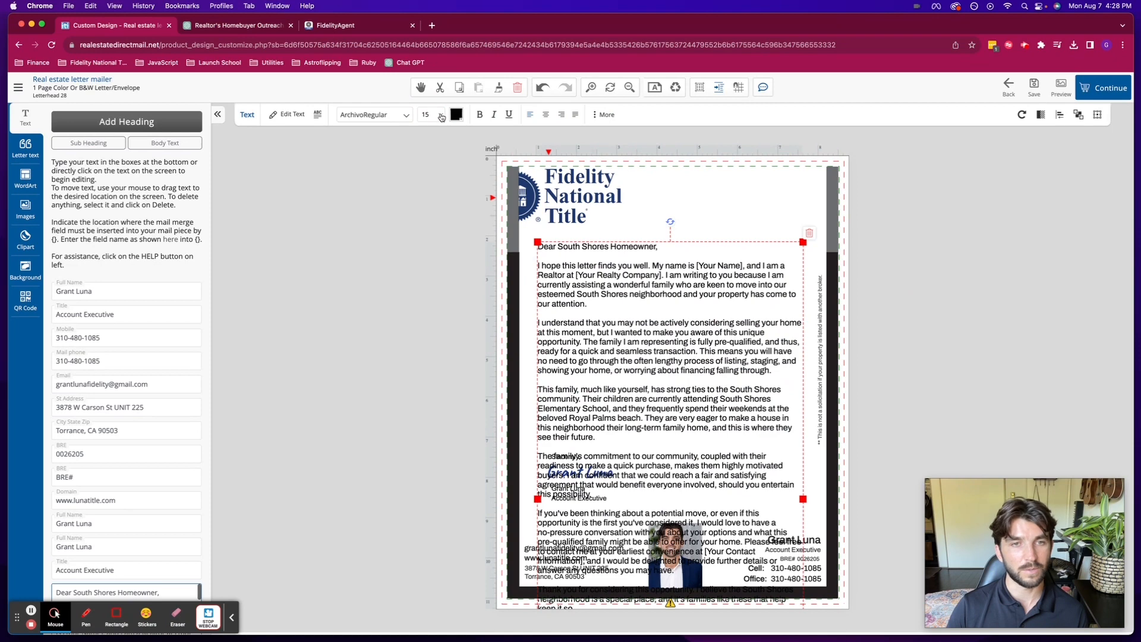
click(437, 74)
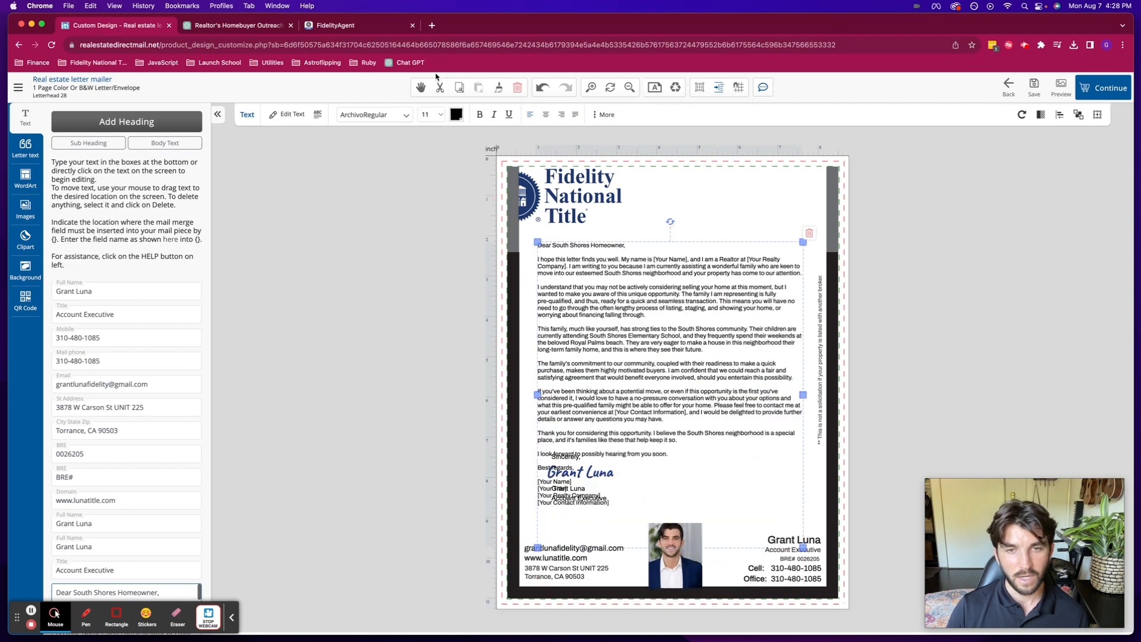
- Delete the 'Best regards' sign-off and contact placeholder lines, then widen the text box
drag(803, 548, 760, 476)
click(641, 448)
click(607, 448)
drag(597, 451, 527, 411)
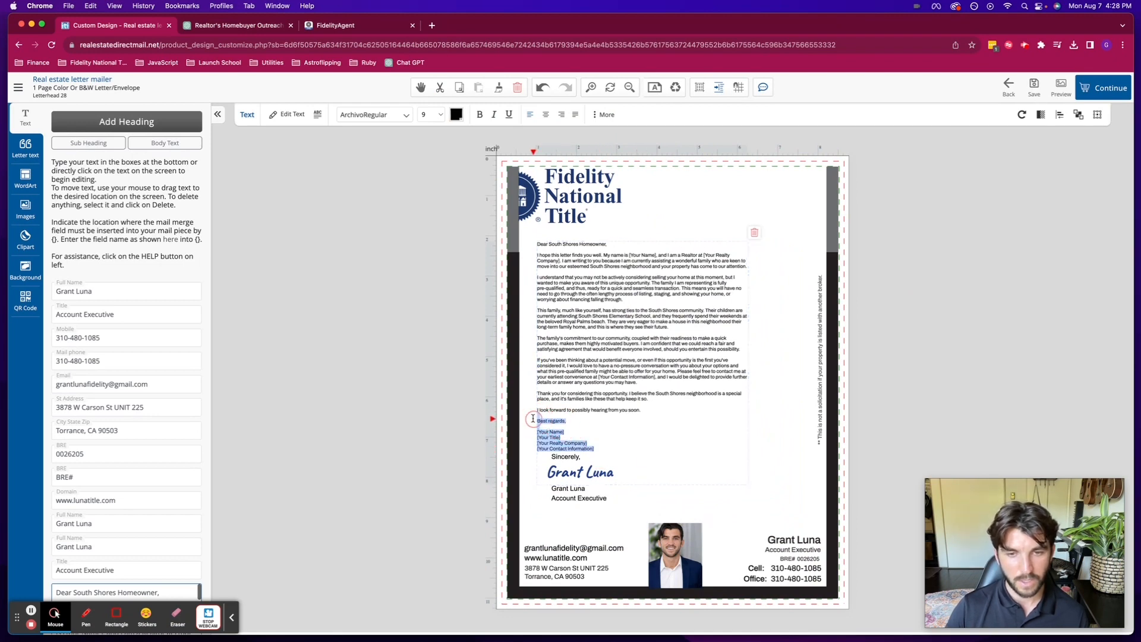
key(BackSpace)
click(421, 403)
click(702, 346)
drag(749, 348, 815, 340)
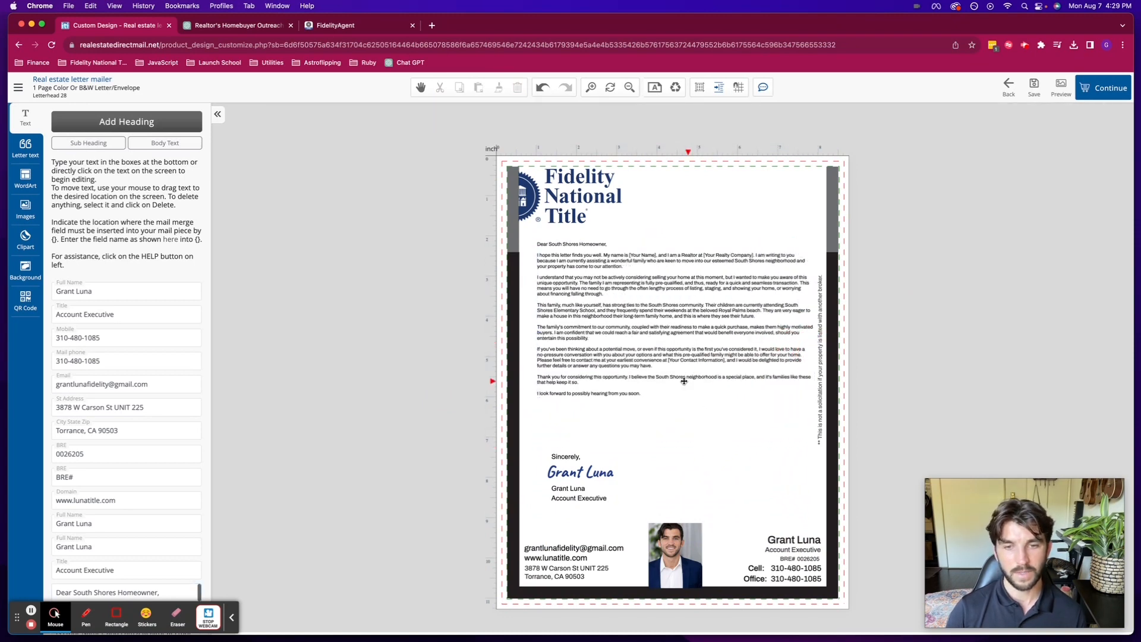
- Change the letter body's font size, trying 12 pt and settling on 11 pt
click(657, 395)
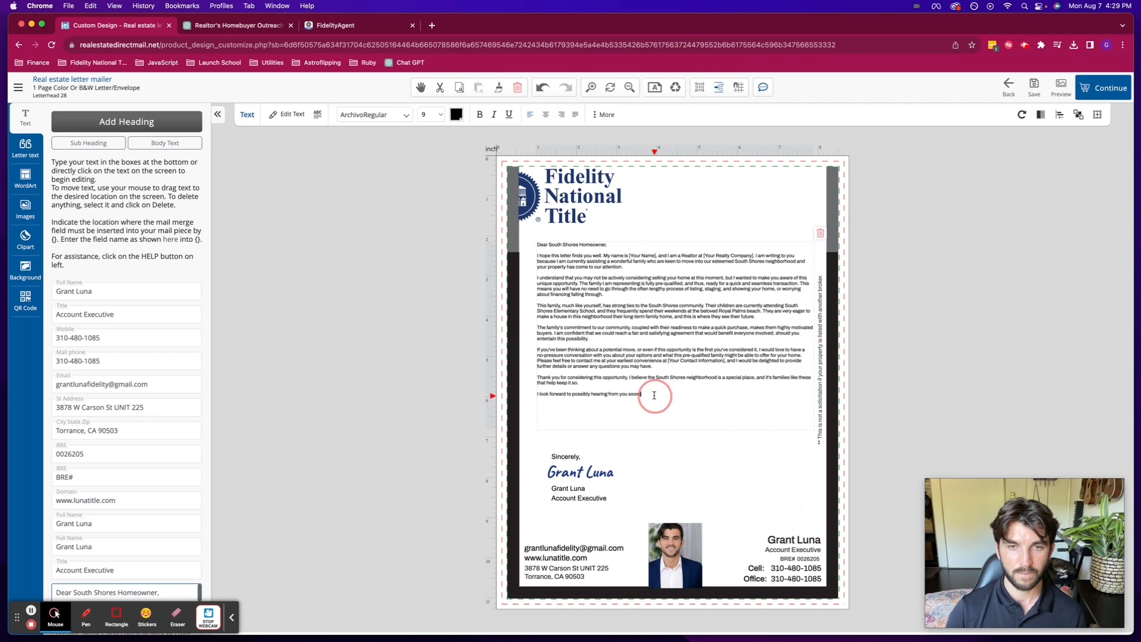
drag(657, 395, 535, 245)
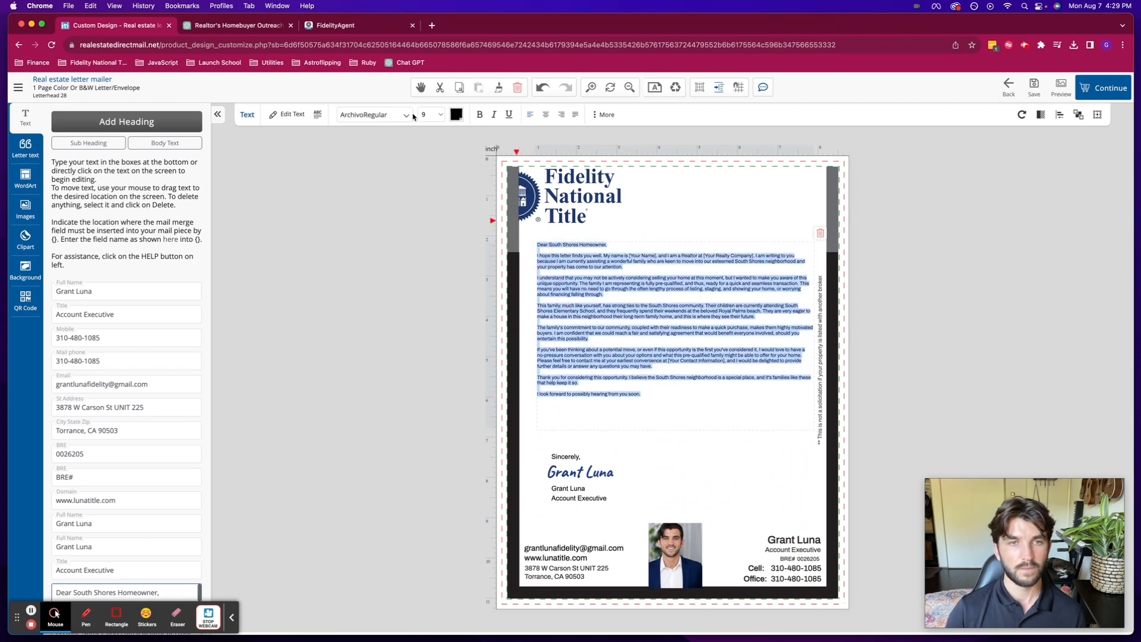
click(440, 115)
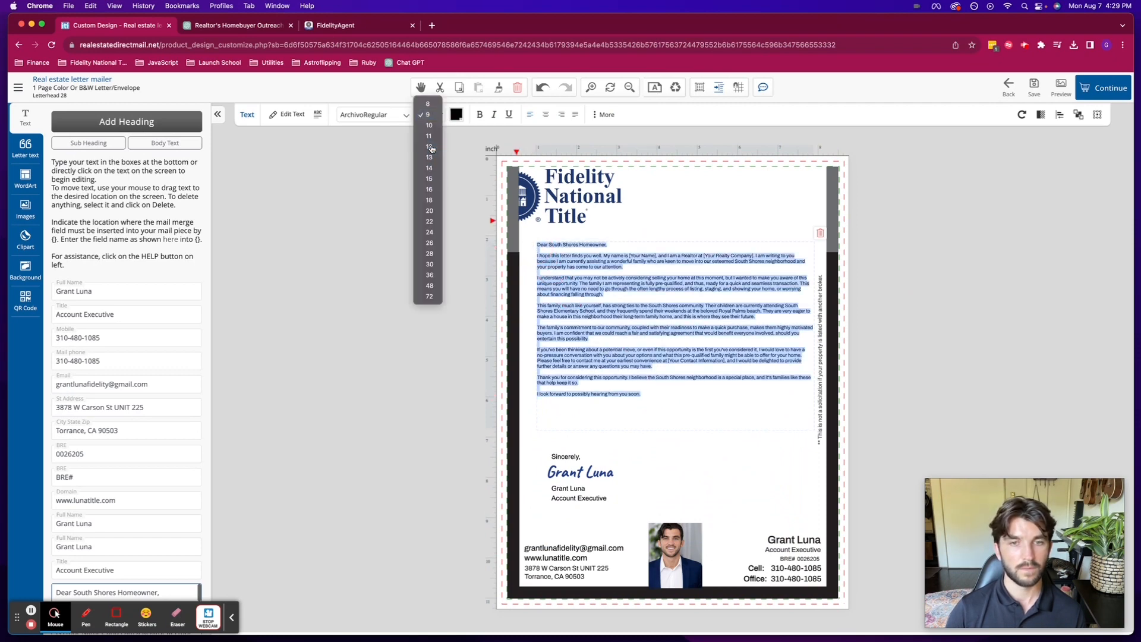
click(431, 148)
click(436, 113)
click(436, 113)
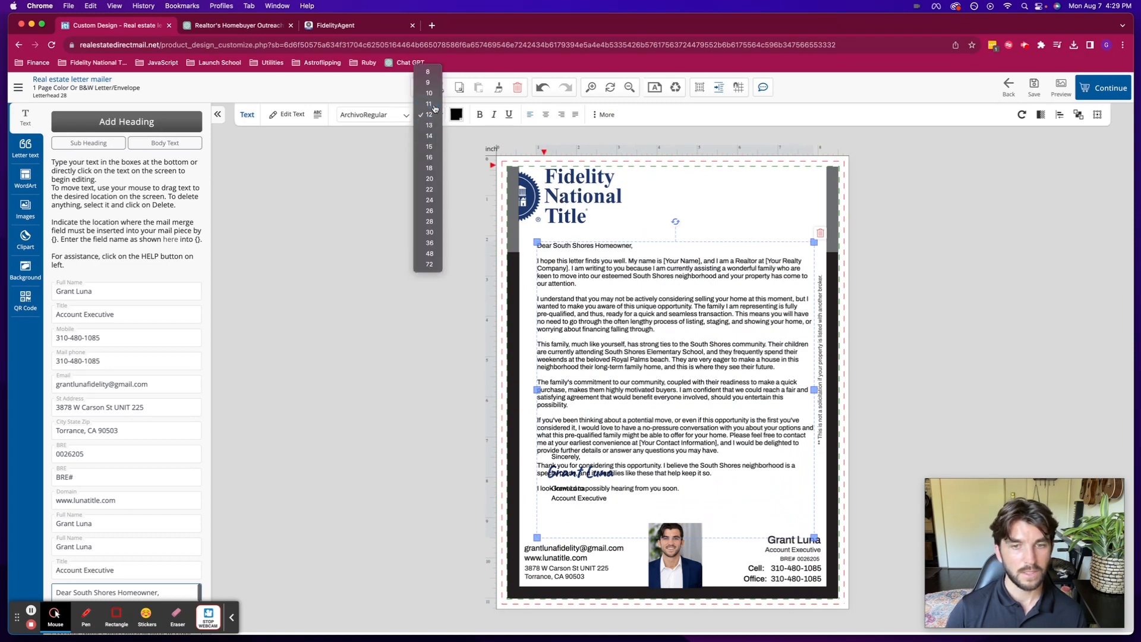
click(434, 109)
- Shrink, narrow and shift the letter text box so it ends above the signature
click(438, 348)
click(625, 422)
click(584, 458)
mouse_move(813, 492)
mouse_down()
mouse_move(789, 469)
mouse_move(800, 479)
mouse_up()
drag(723, 365, 738, 371)
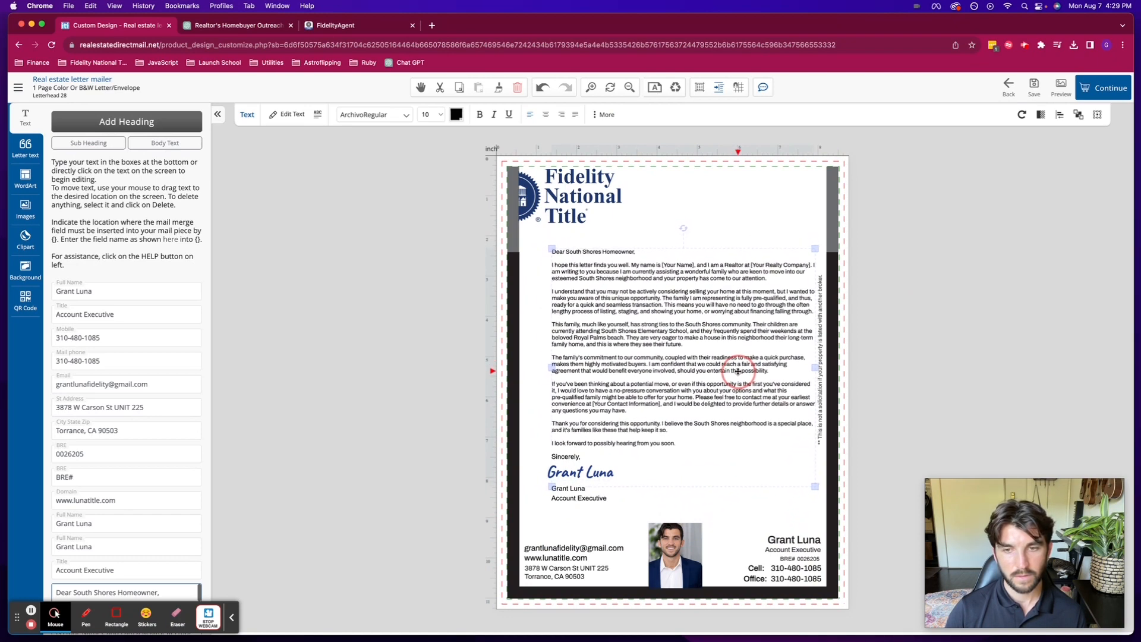
drag(816, 488, 810, 475)
- Select the end of the closing contact paragraph, then clear the selection
click(938, 417)
click(655, 352)
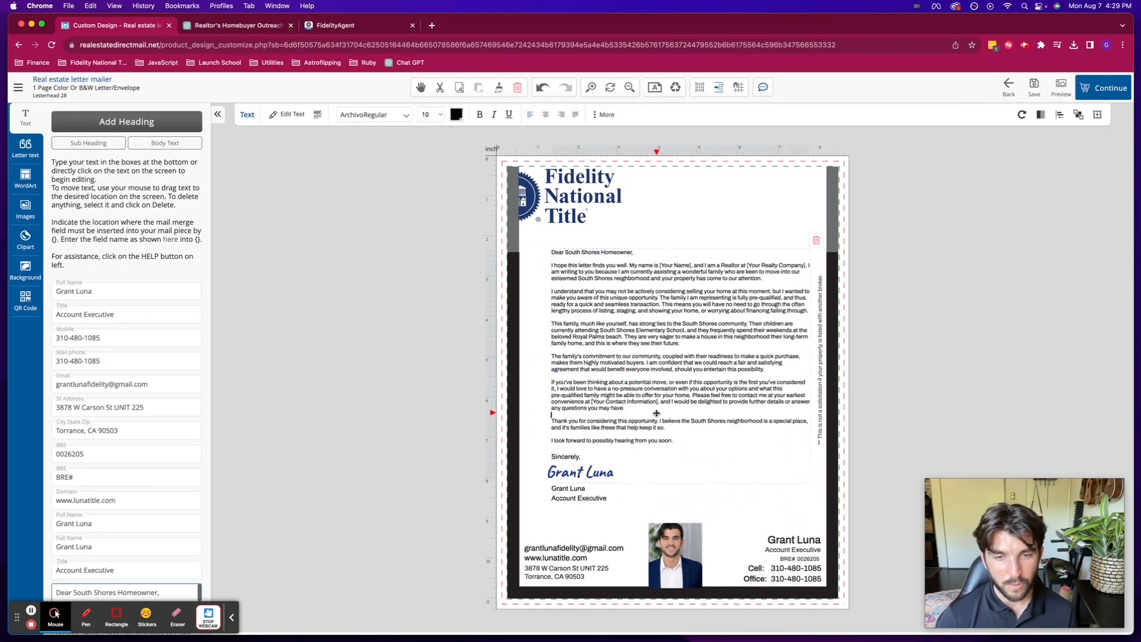
click(638, 408)
drag(639, 408, 547, 399)
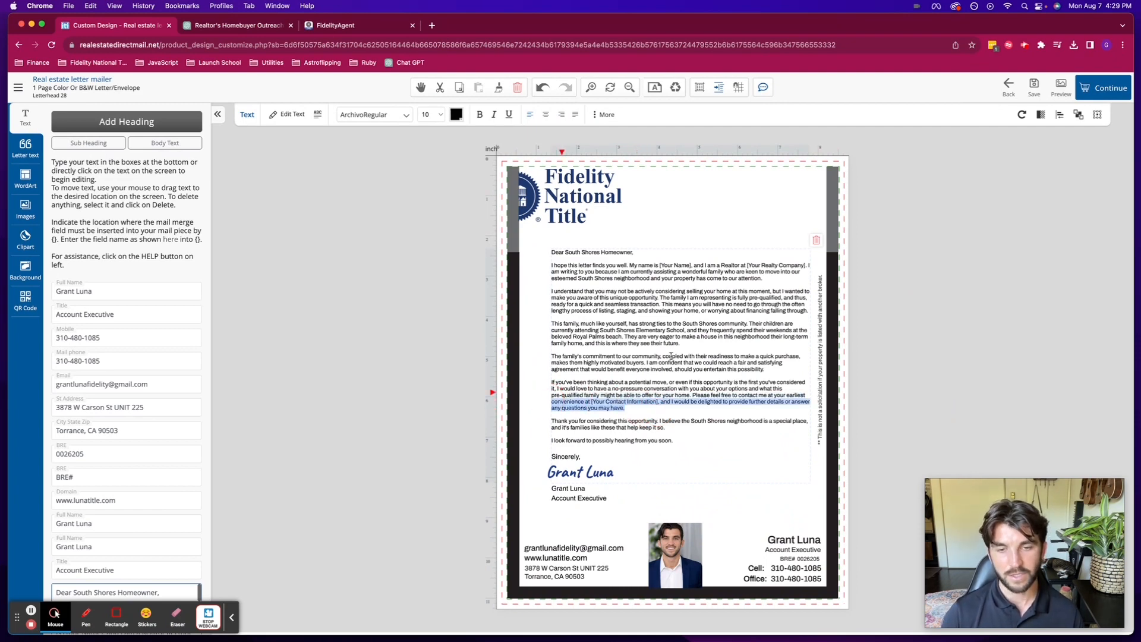
click(946, 301)
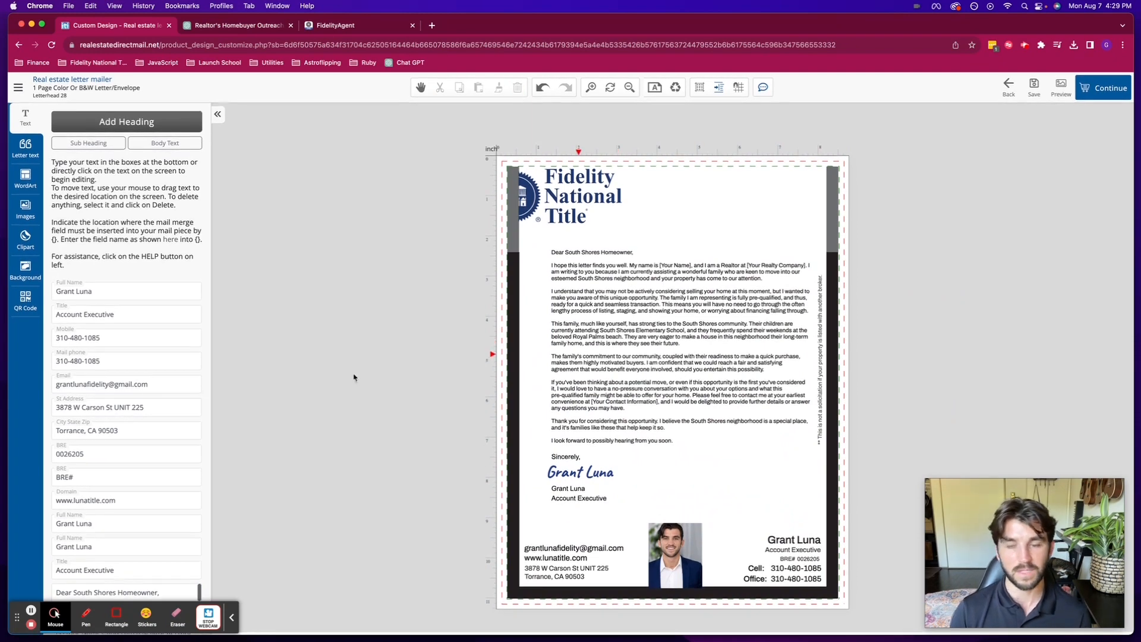
key(XF86MonBrightnessUp)
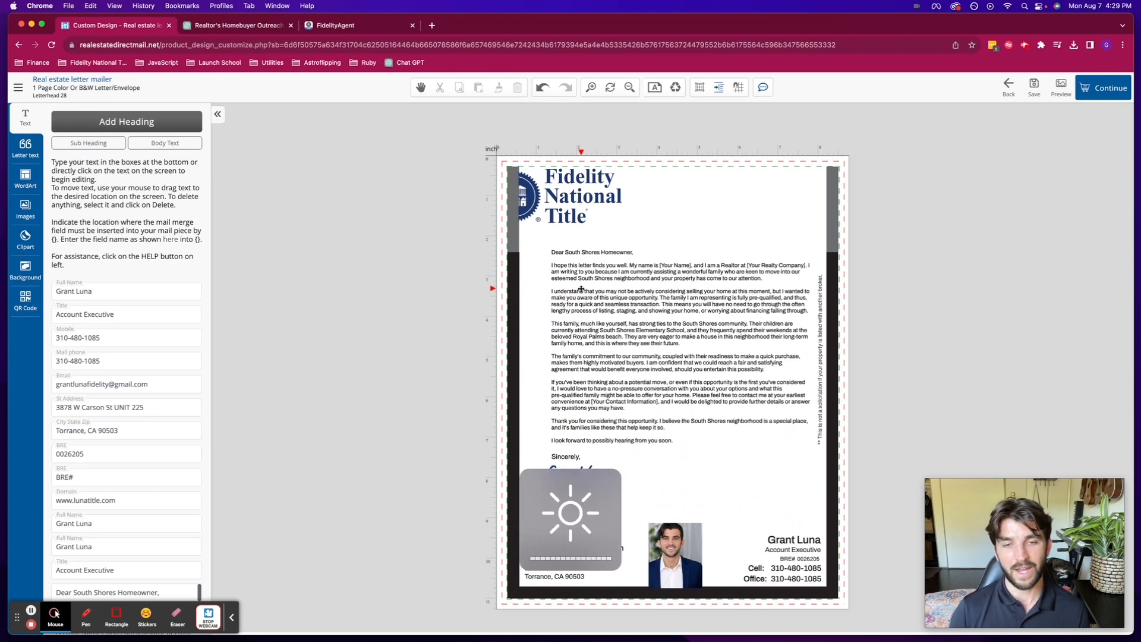
- Ask ChatGPT for the same letter focused on the client closing quickly with no hassle
click(243, 28)
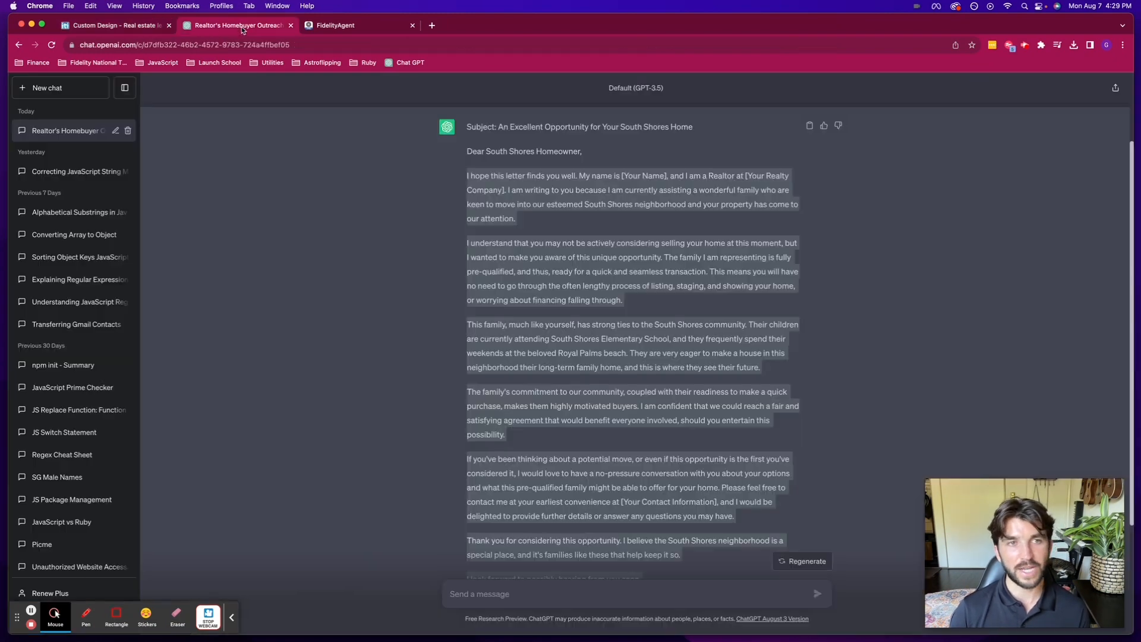
click(382, 331)
scroll(382, 333, down, 5)
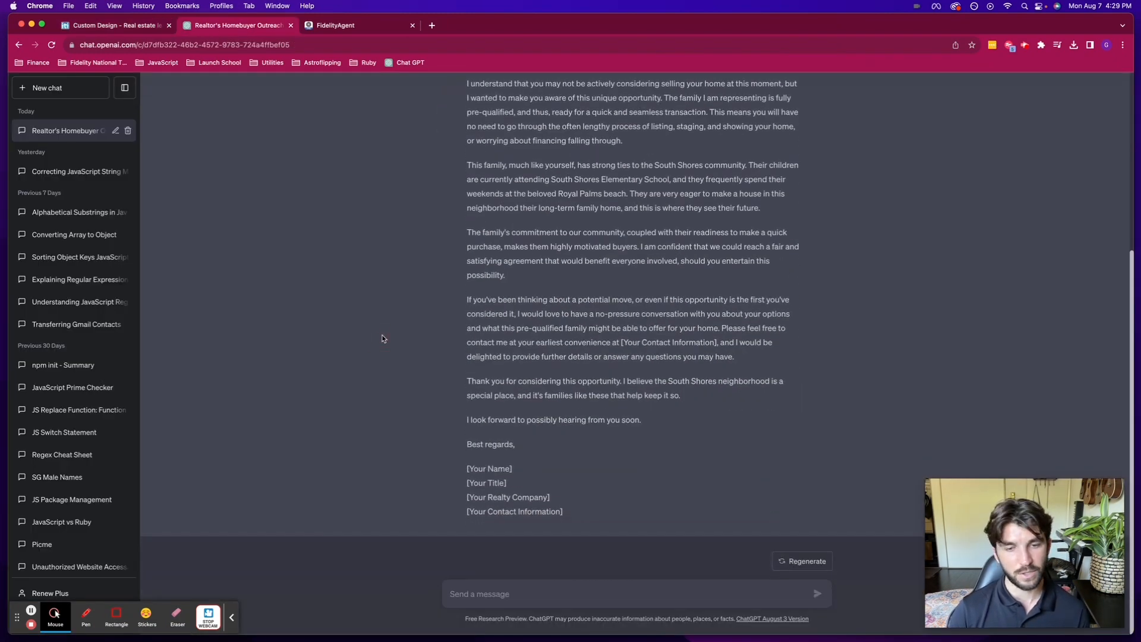
scroll(382, 339, up, 6)
scroll(382, 339, up, 1)
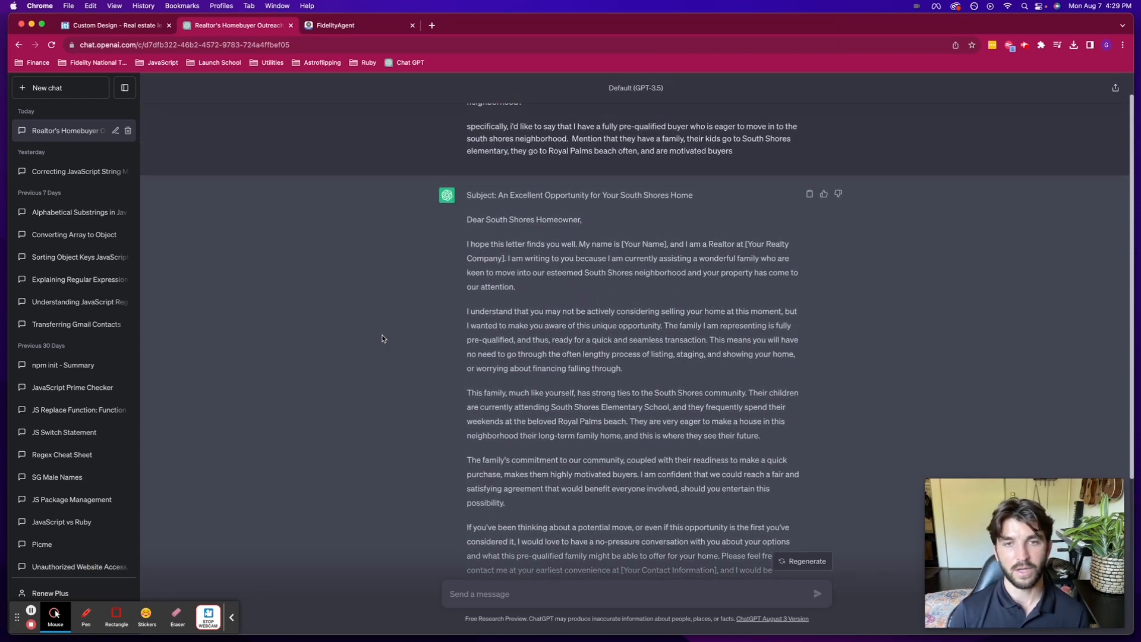
scroll(383, 339, up, 2)
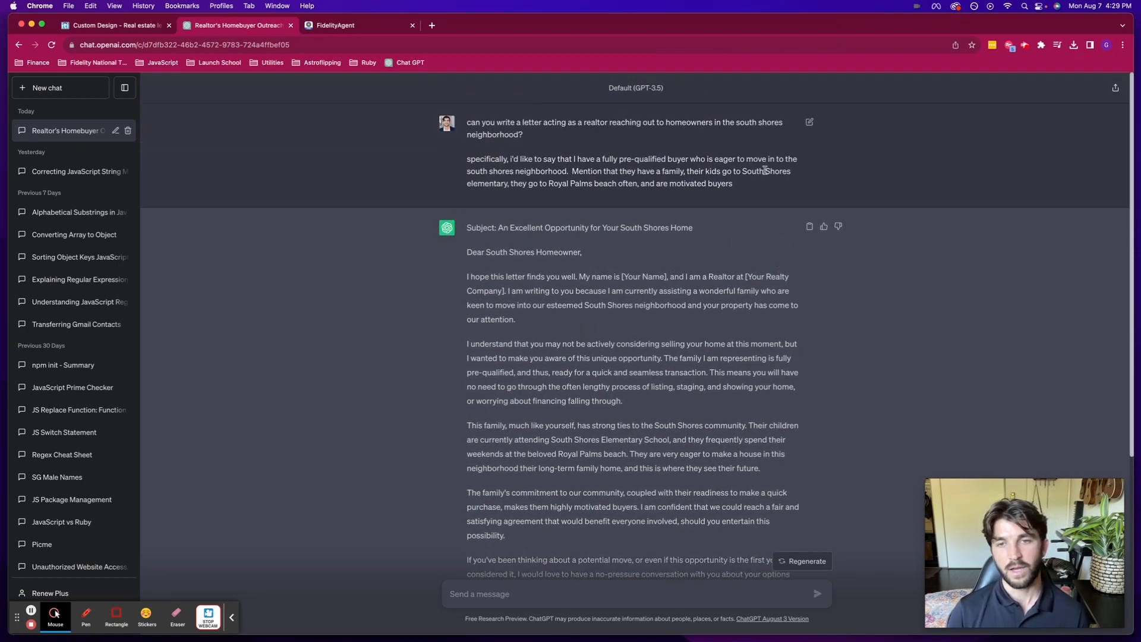
scroll(773, 175, down, 5)
text(ca)
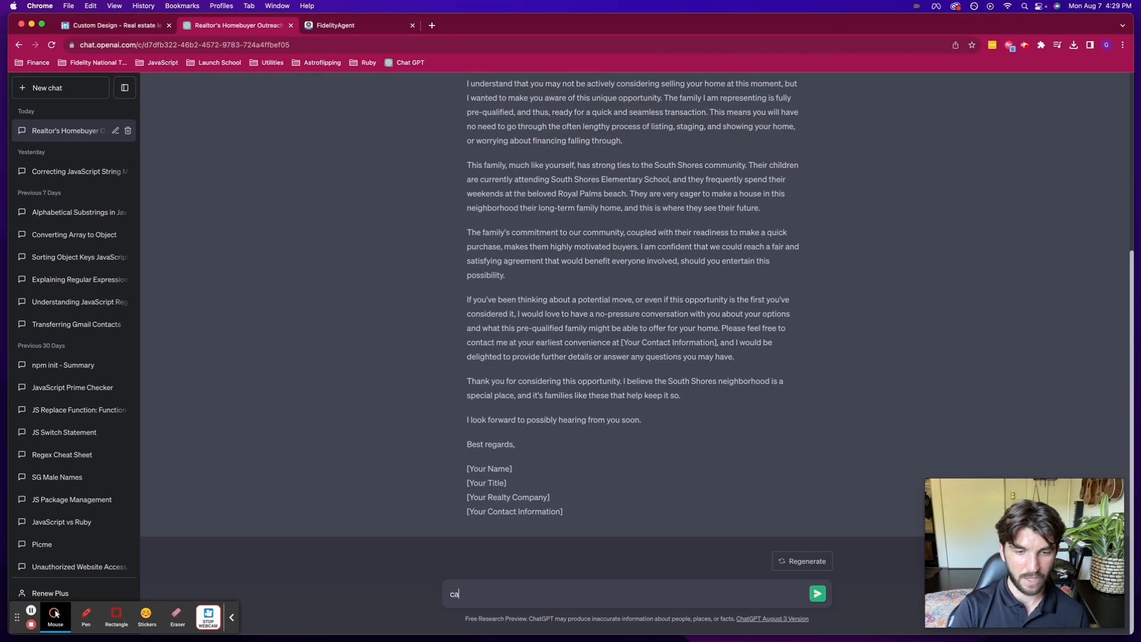
text(n you create a similar promp)
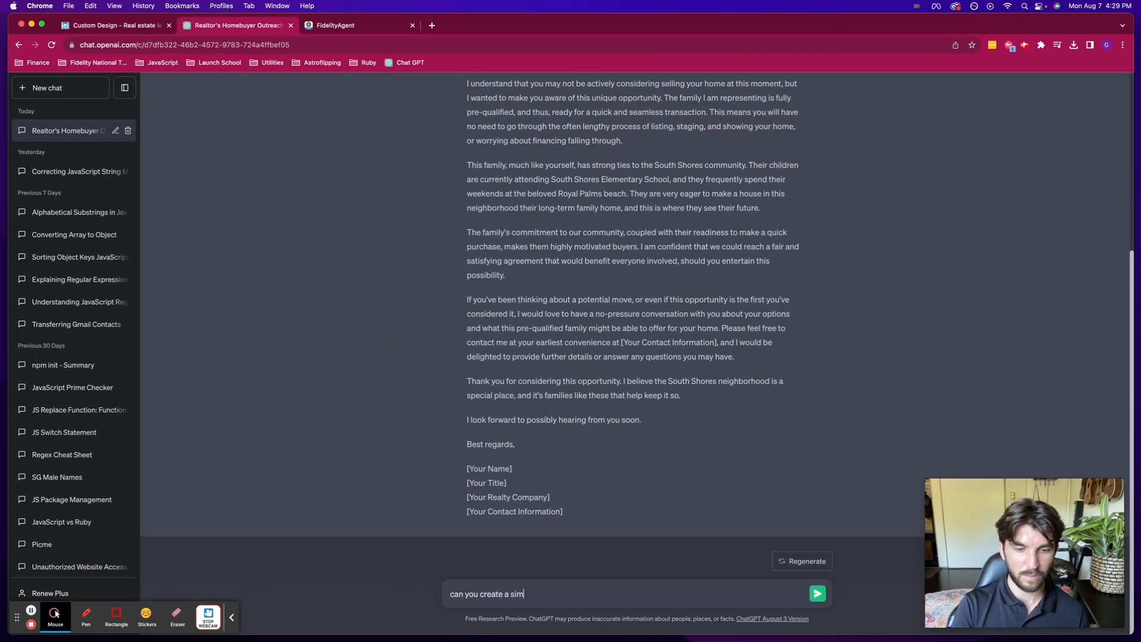
key(alt+shift+Left)
key(alt+shift+Left)
key(alt+shift+Left)
text(the same prompt, but focus )
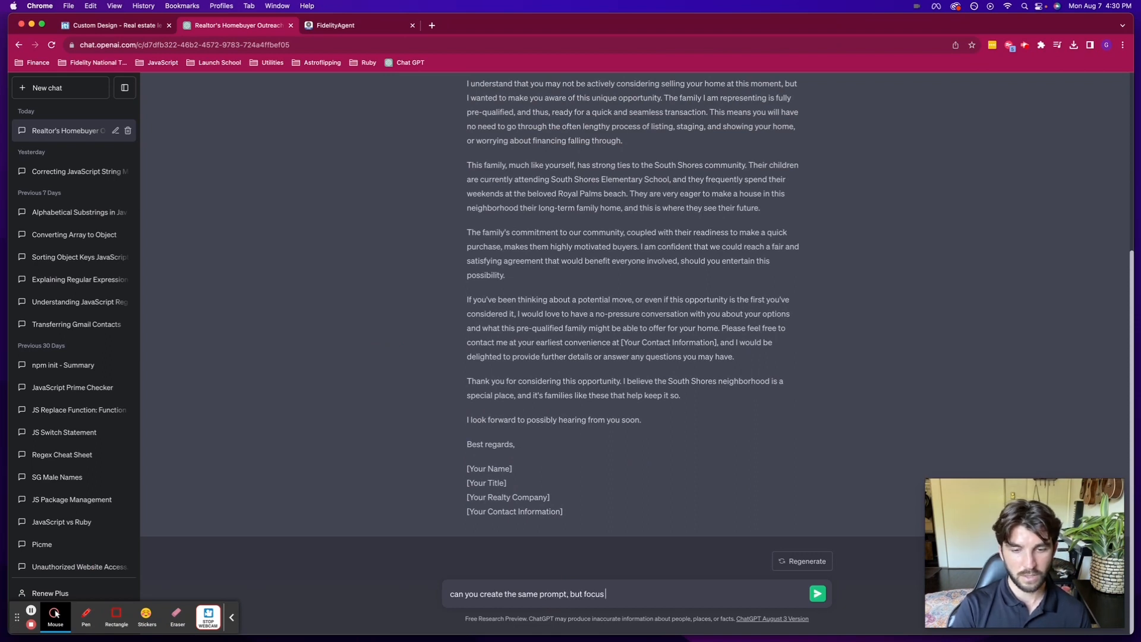
text(more on)
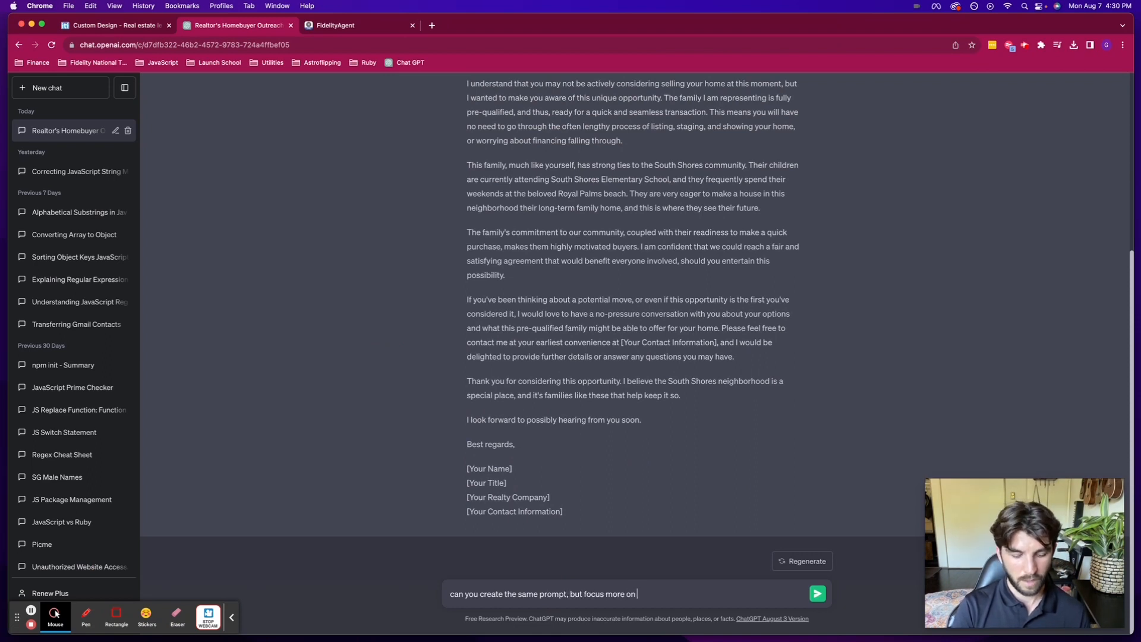
text( the)
text( clien)
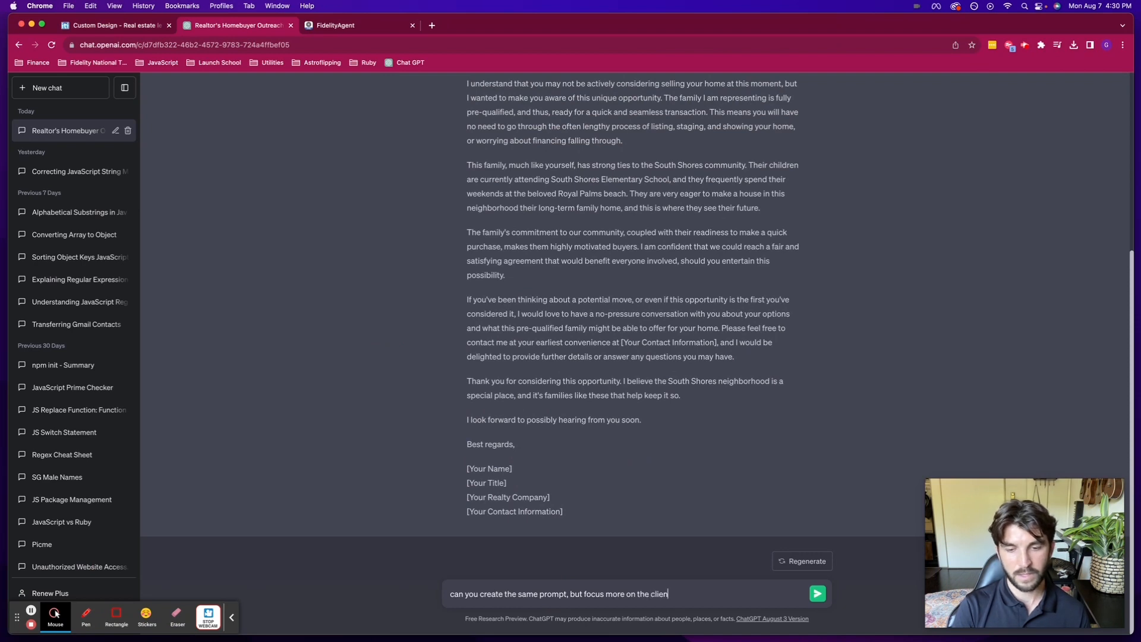
text(t's ability to close quickly)
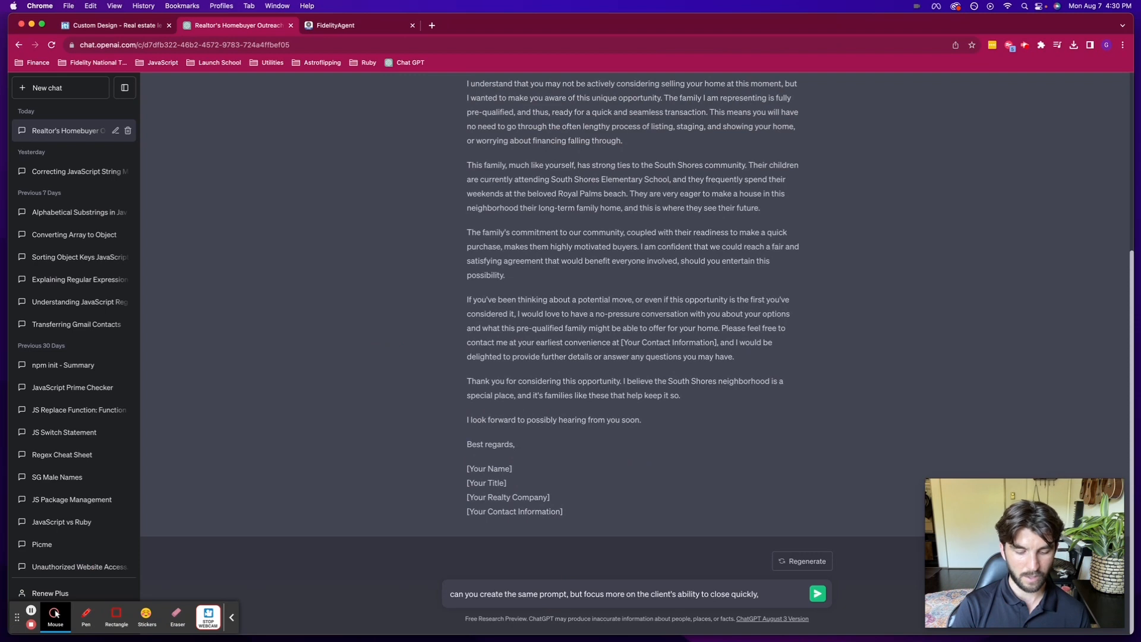
text(, no hassle inspection, etc.)
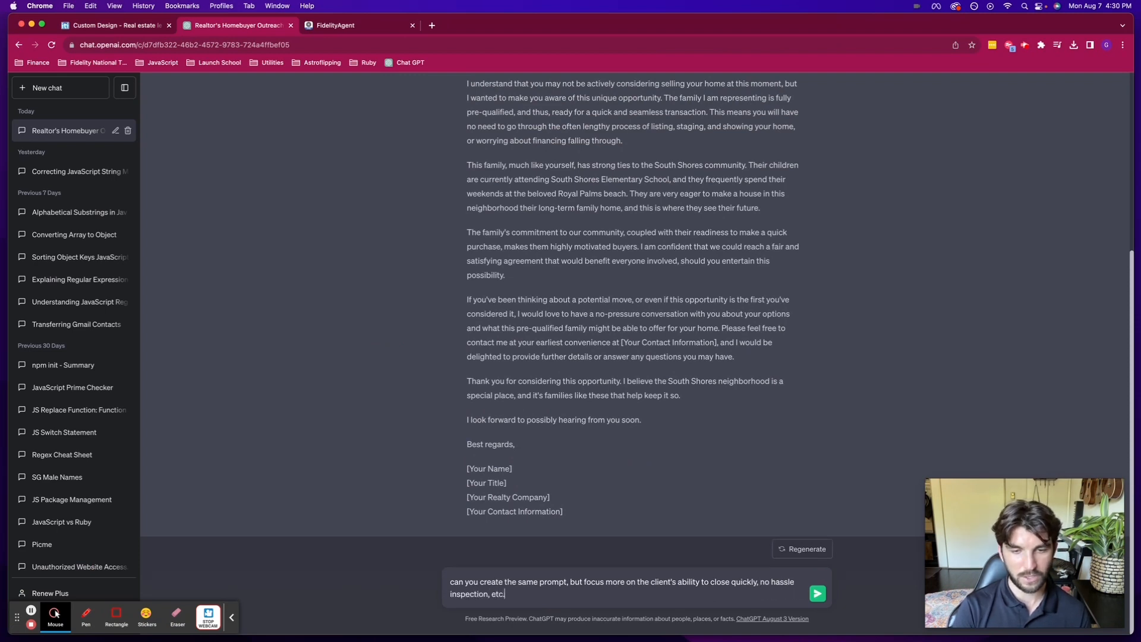
key(Return)
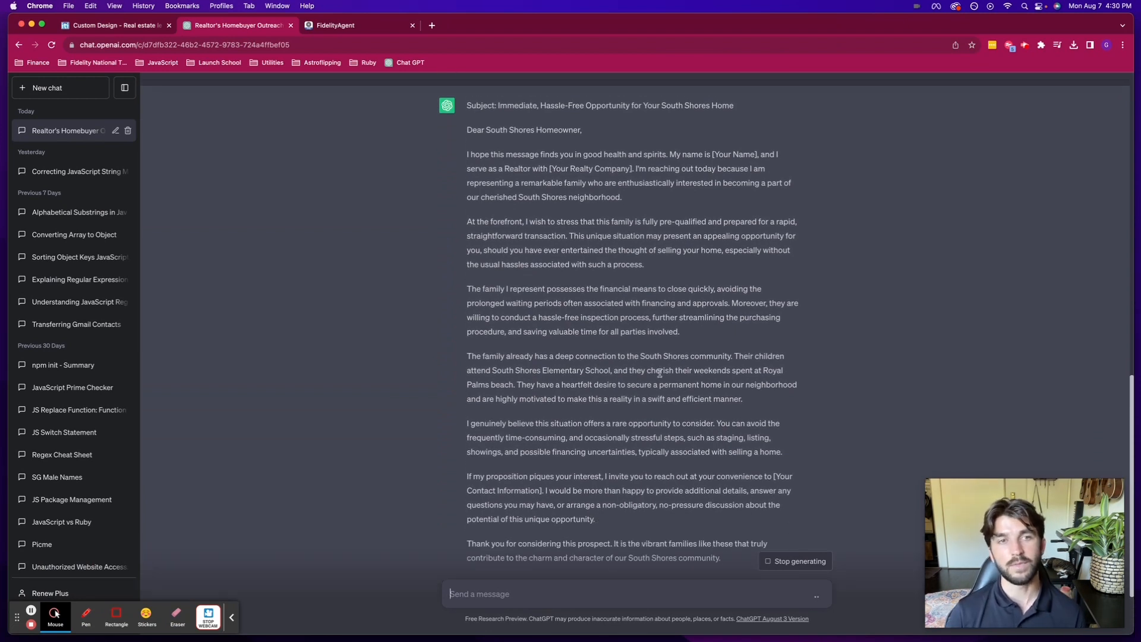
click(99, 29)
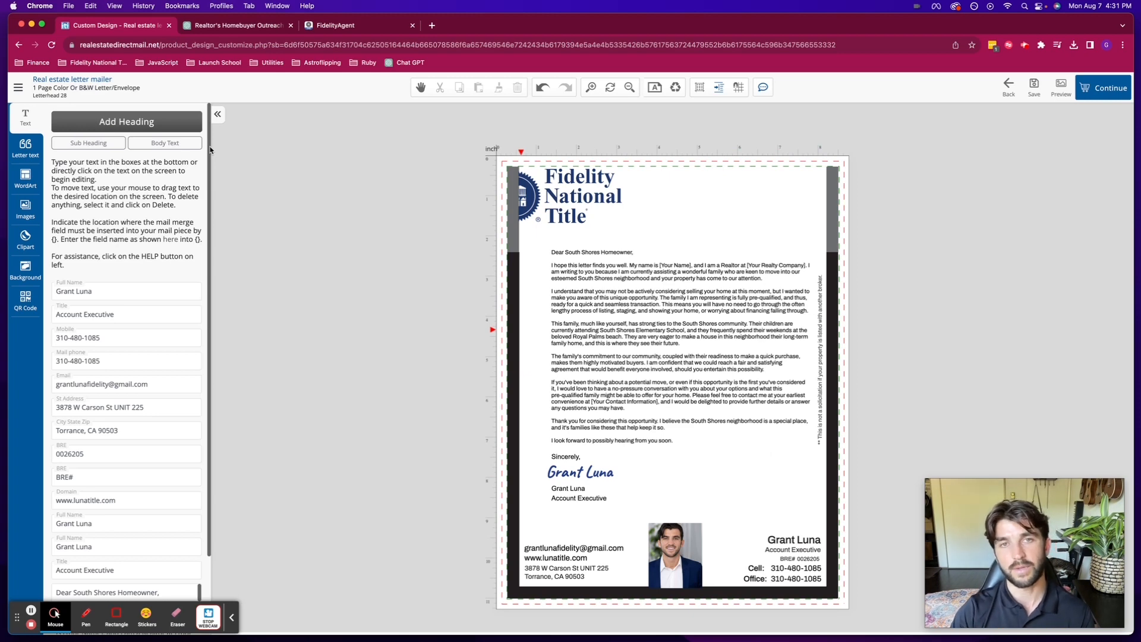
- Preview the saved QR codes, maximize the browser window, and begin adding a new QR code
click(26, 303)
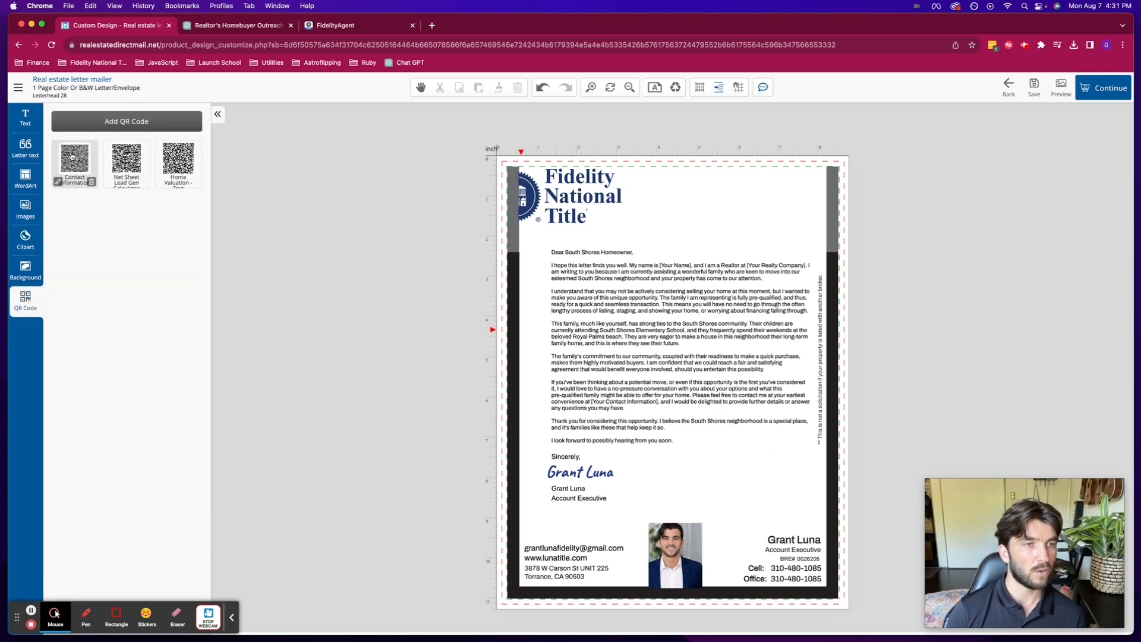
mouse_move(72, 157)
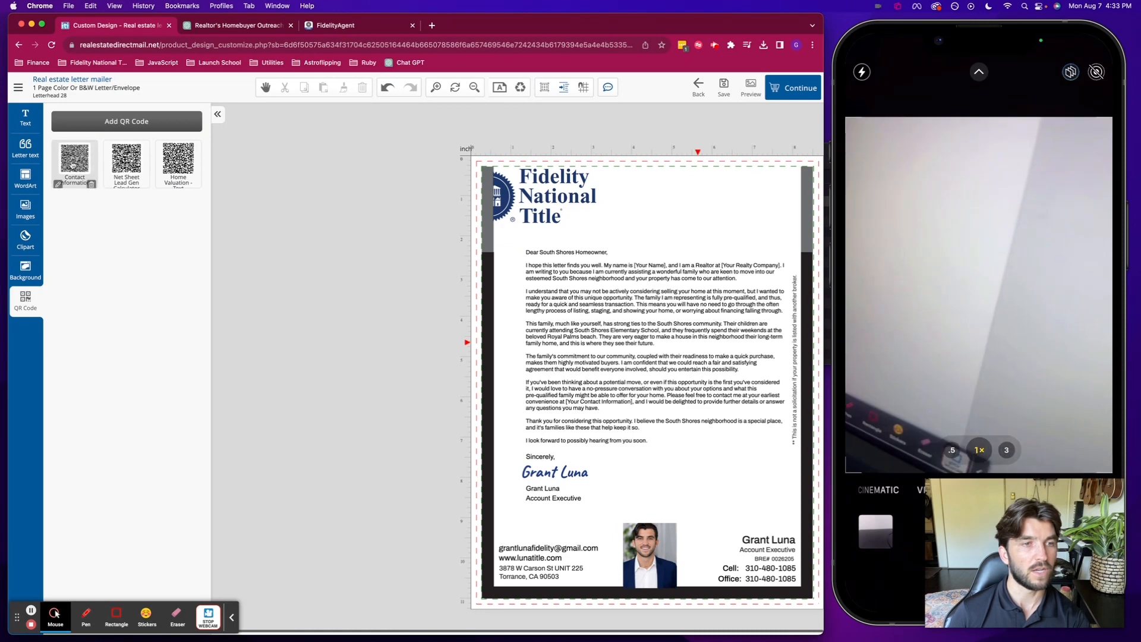
mouse_move(72, 166)
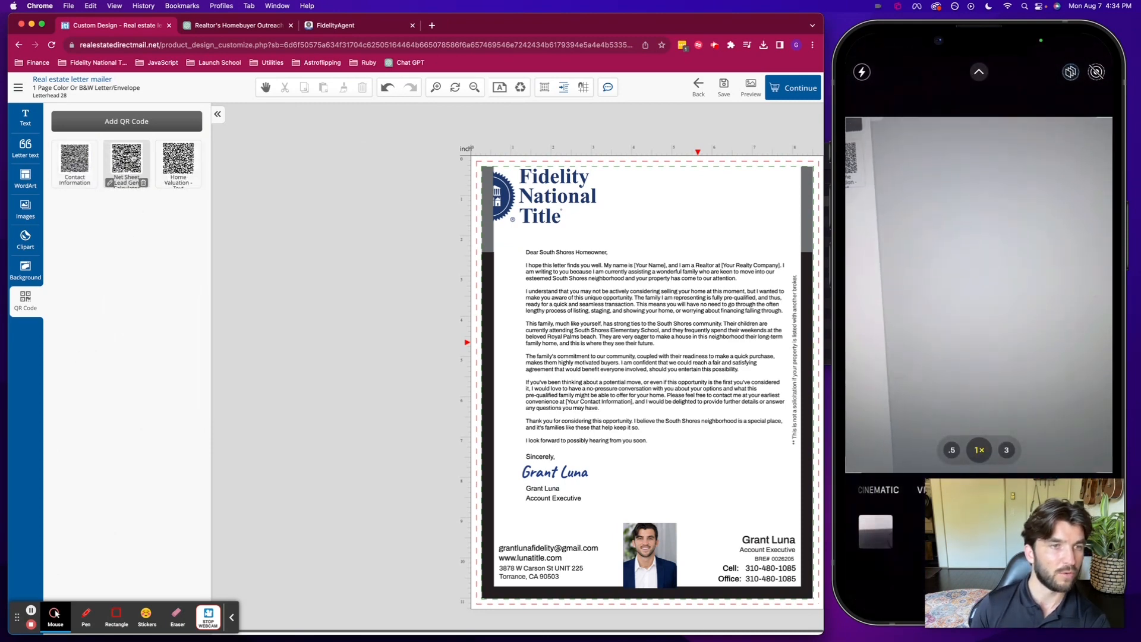
mouse_move(127, 164)
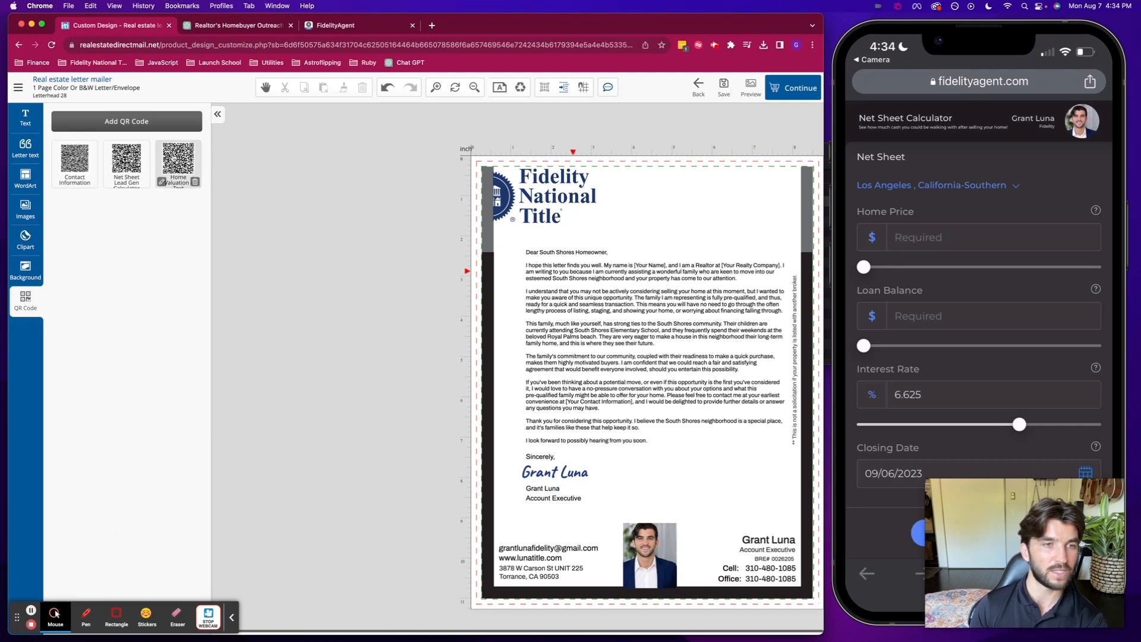
mouse_move(171, 159)
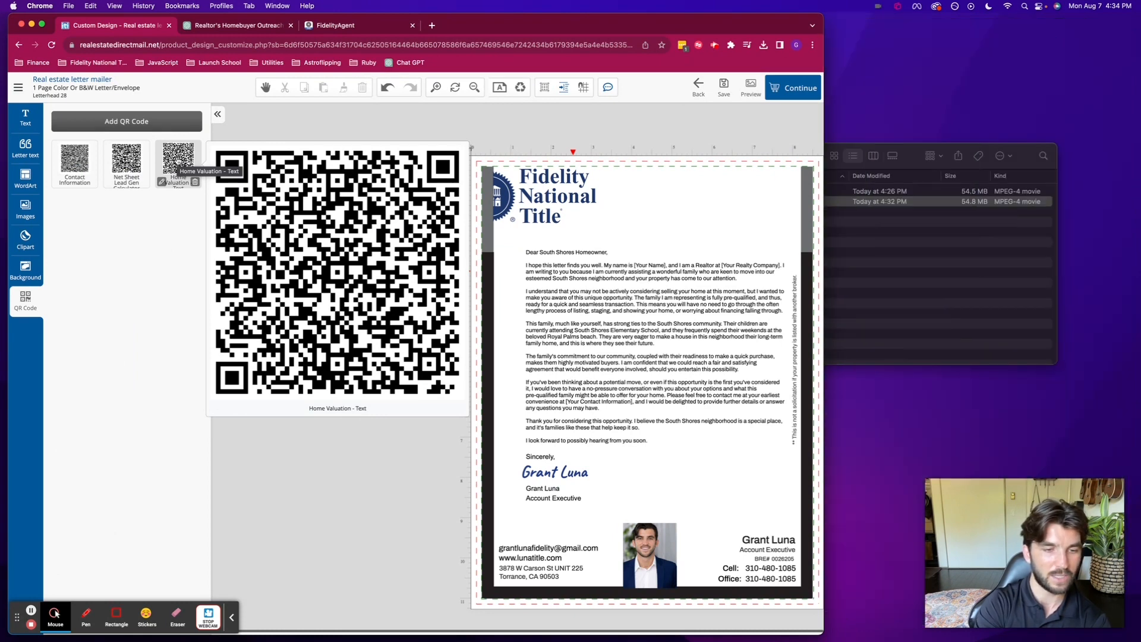
double_click(825, 18)
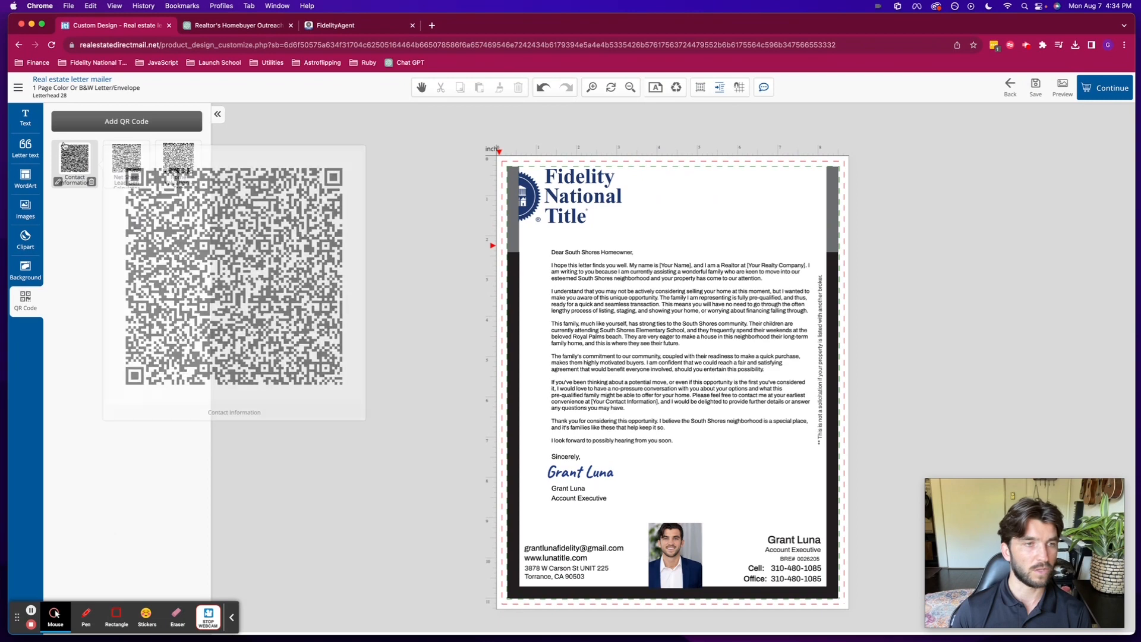
click(124, 121)
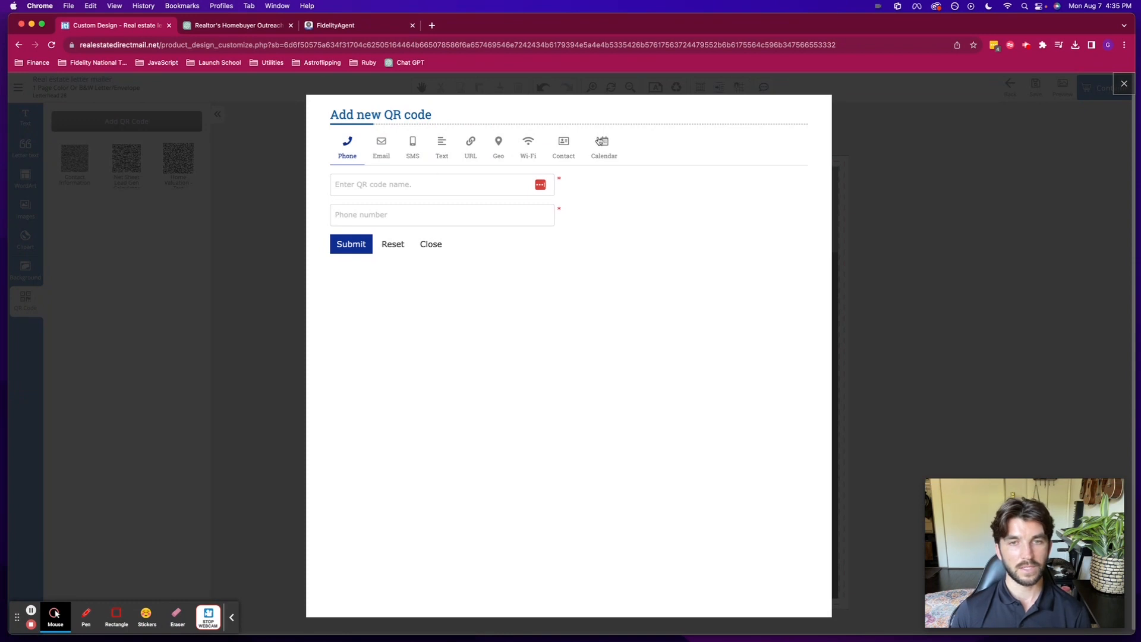
- Make a Contact QR code named 'Business Card QR Code' with the agent's name and company Fidelity National
click(563, 146)
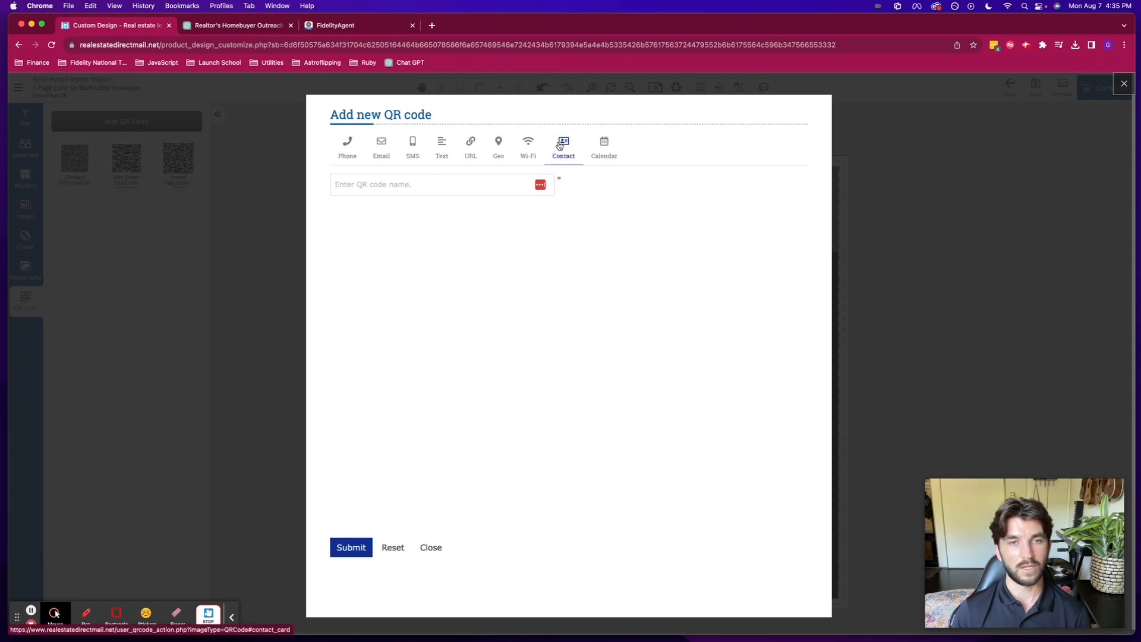
click(394, 183)
text(Busines)
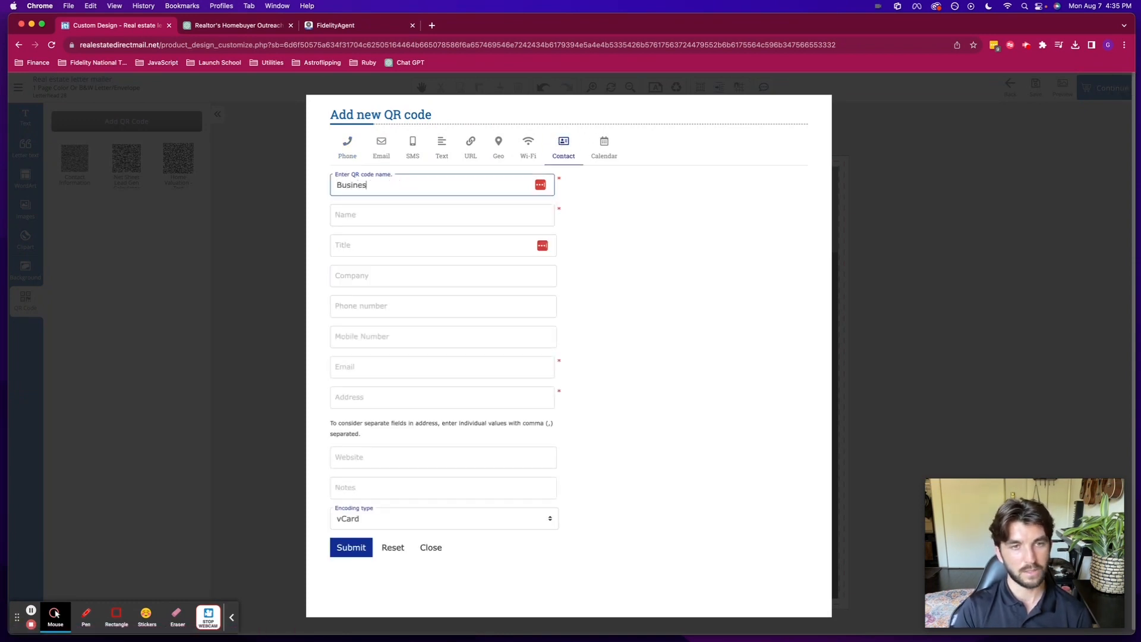
text(s Card QR Code)
key(Tab)
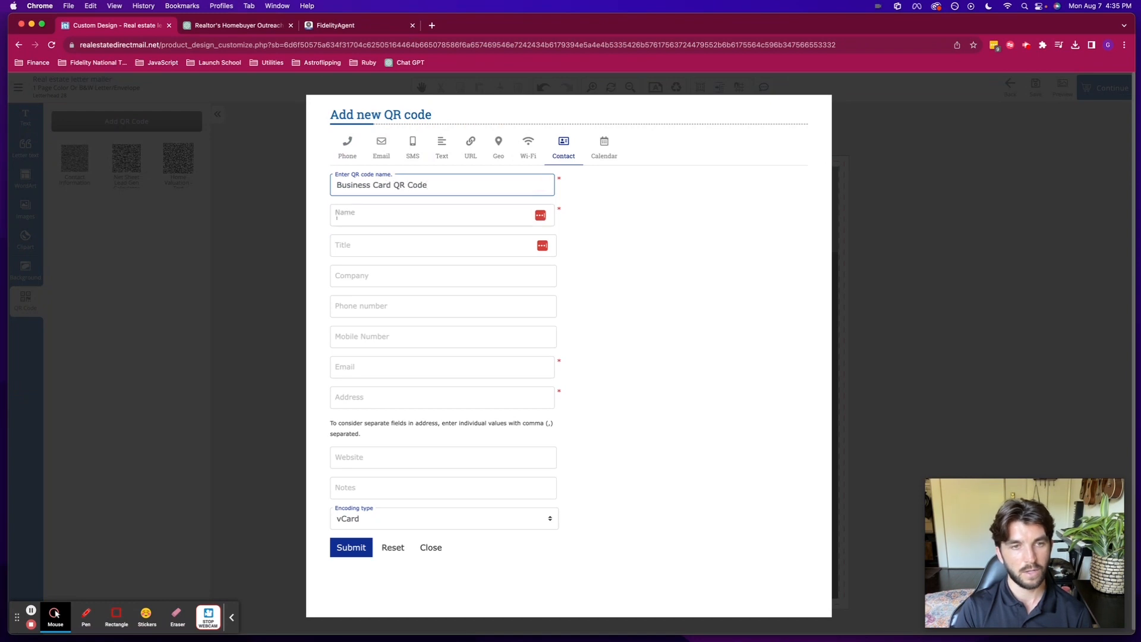
key(Tab)
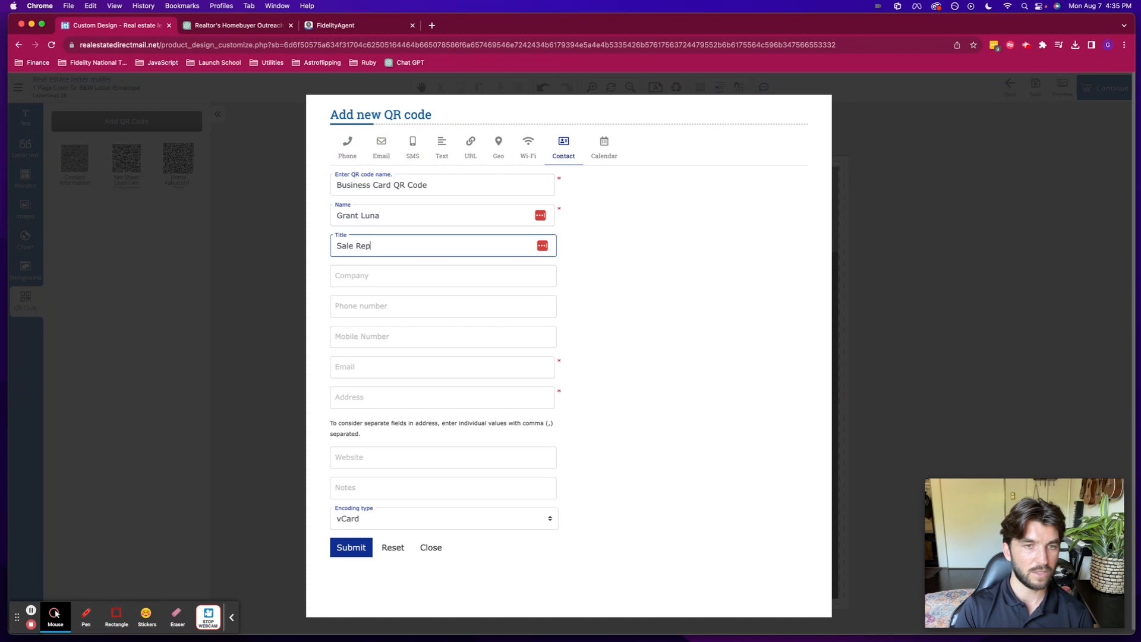
key(Tab)
text(Fidelity National)
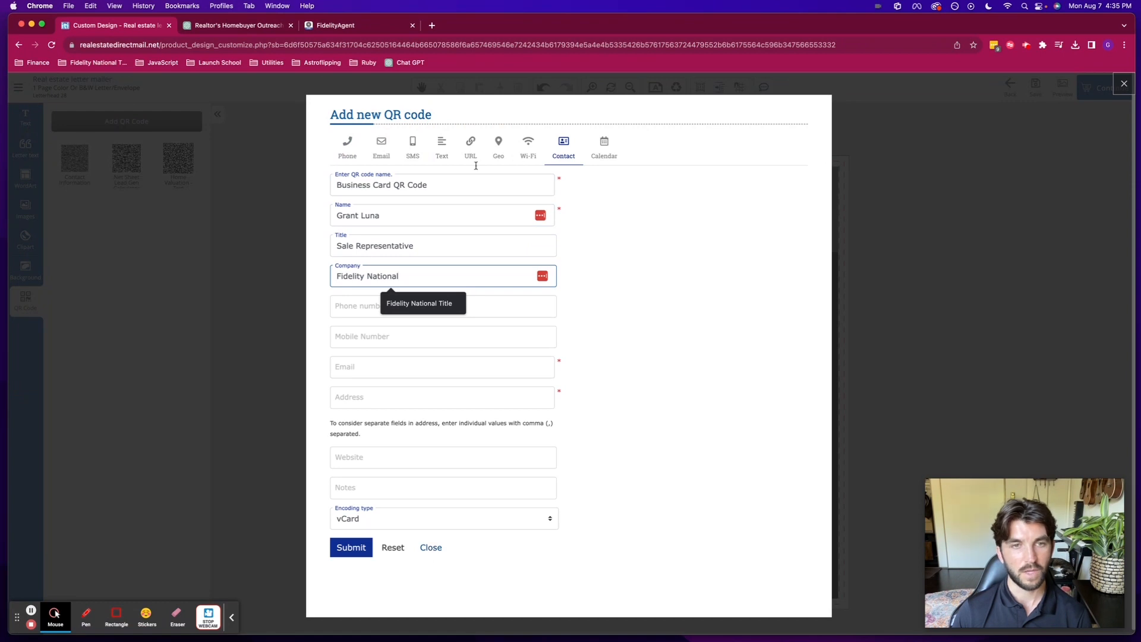
- Switch the QR code to SMS, entering a phone number and a sample text message
click(413, 142)
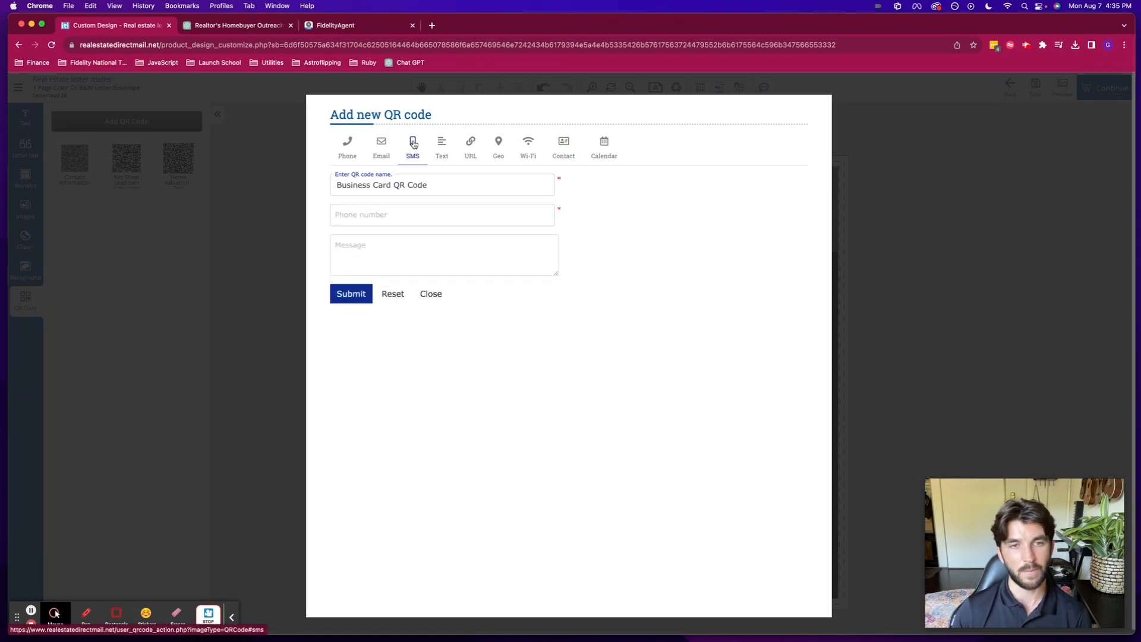
click(391, 215)
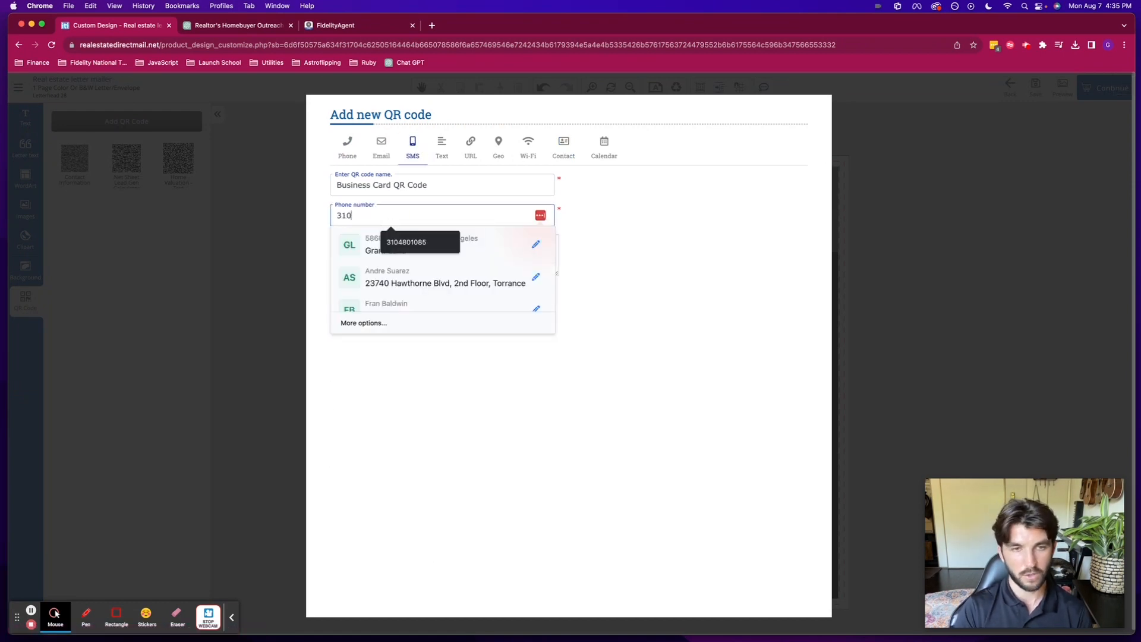
key(Tab)
text(Hi Grant,  )
text(Here i)
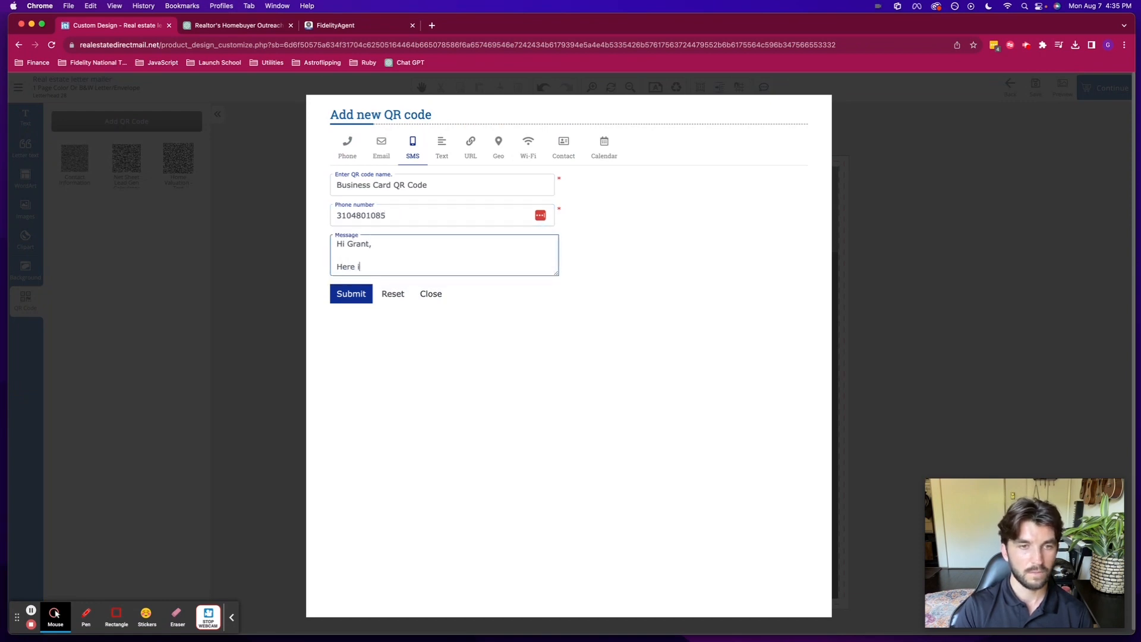
text(s my text message!)
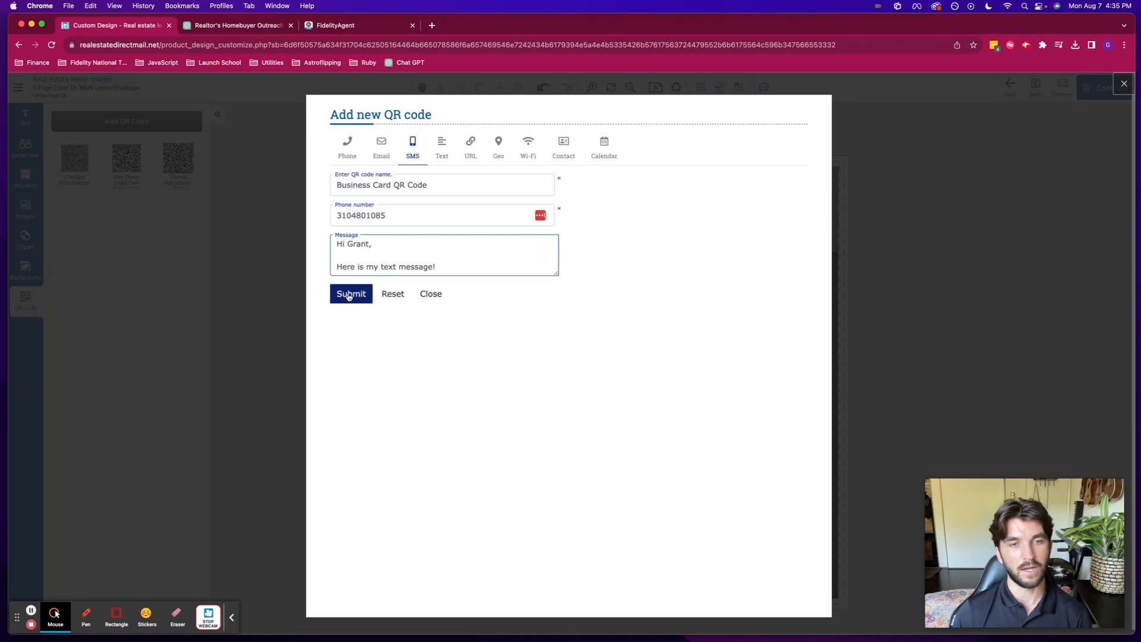
key(F2)
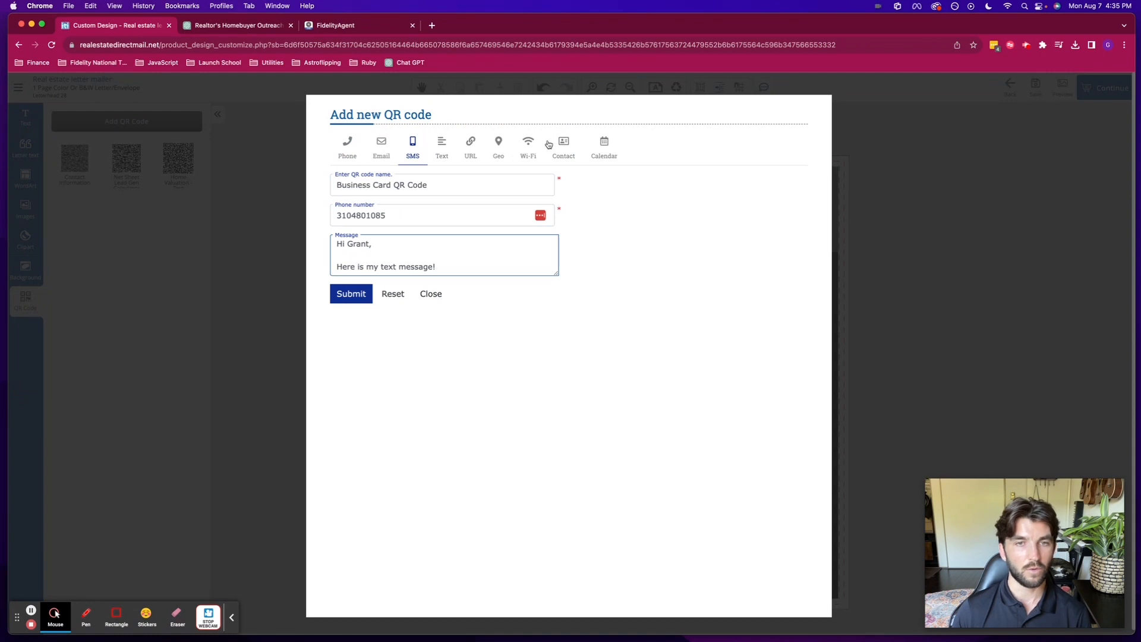
- Set the QR code type to URL and open FidelityAgent's Premium content page
click(470, 143)
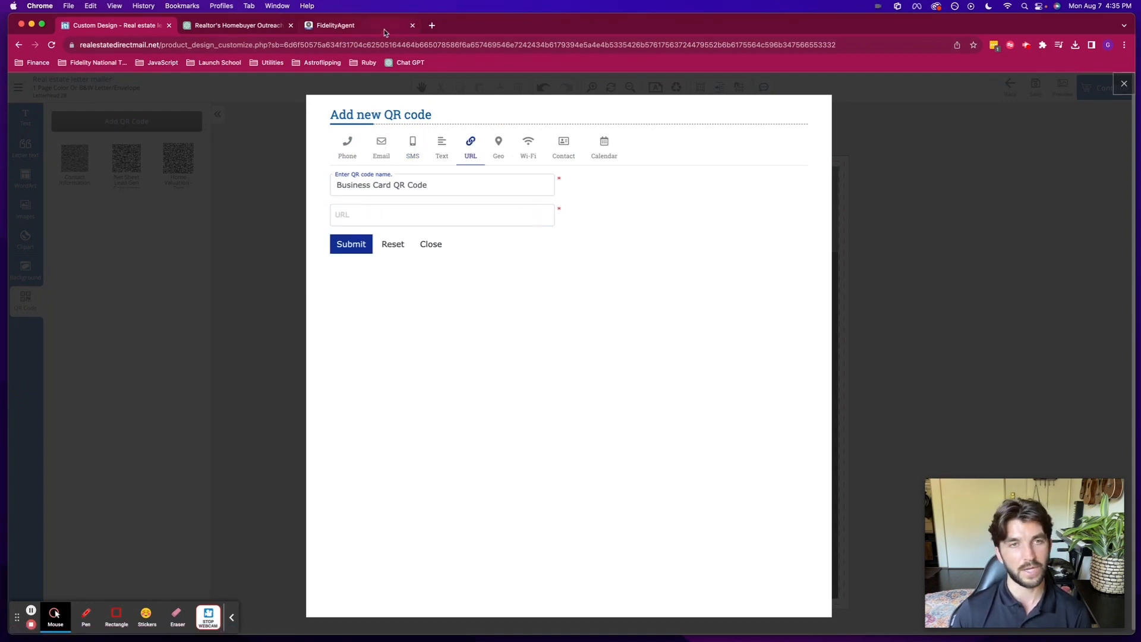
click(356, 26)
click(802, 92)
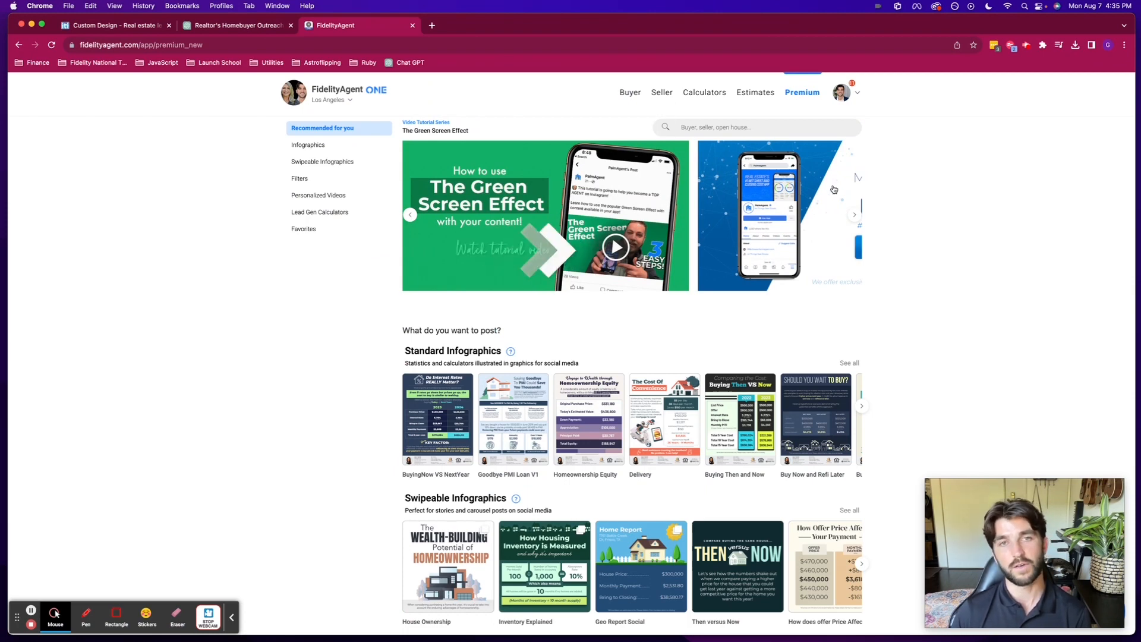
- Open the Net Sheet card from FidelityAgent's Lead Gen Calculators list
scroll(834, 189, down, 8)
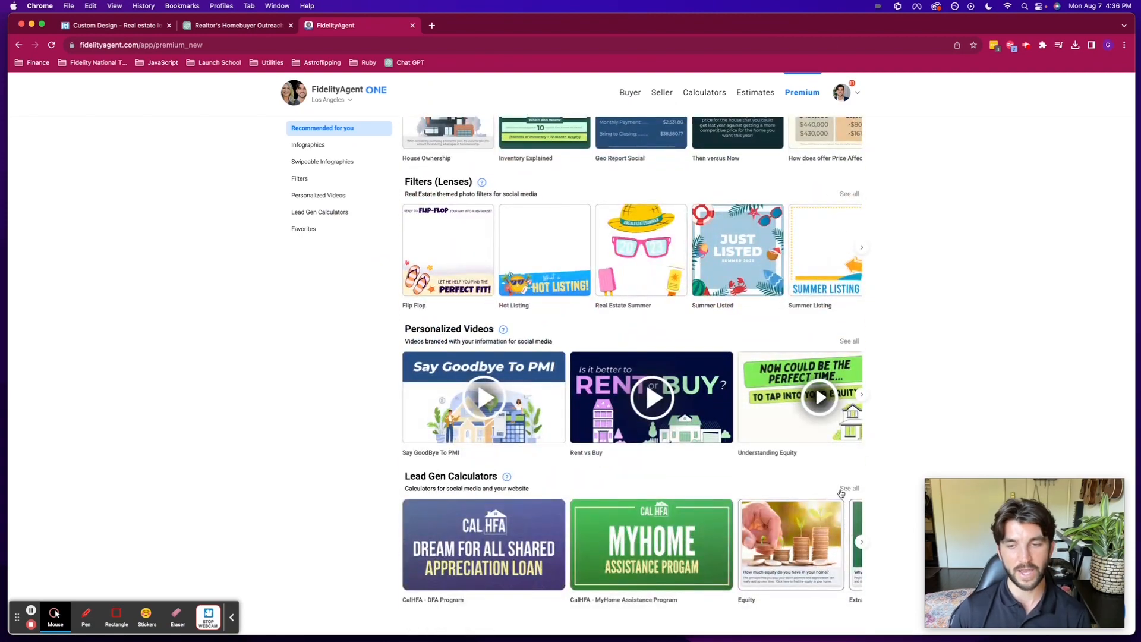
click(845, 490)
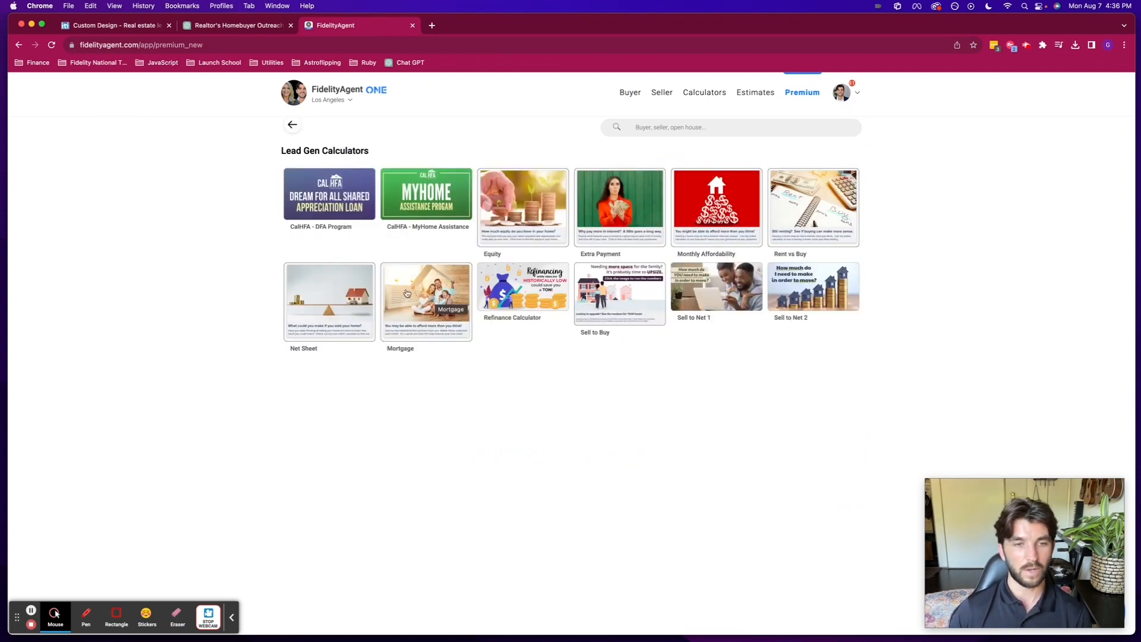
click(348, 312)
- Copy the Net Sheet calculator's share link and load it in a new tab
click(667, 169)
click(479, 296)
click(578, 275)
key(super+t)
key(super+v)
key(Return)
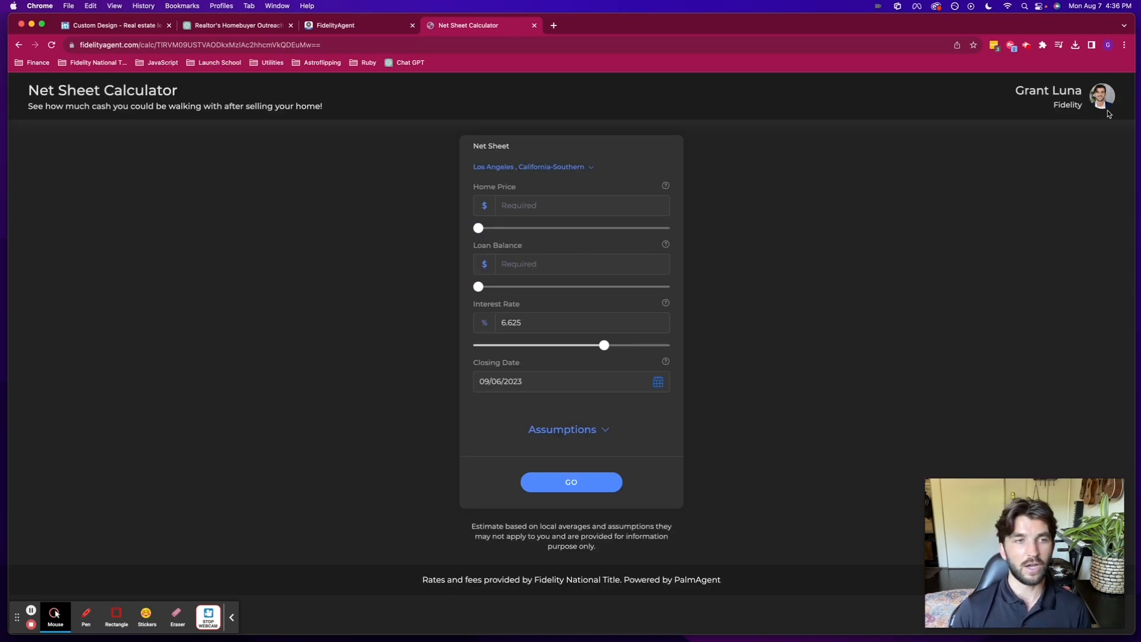
- Calculate closing proceeds for a 950000 home price with a 300,000 loan balance
click(542, 209)
text(9500)
key(BackSpace)
key(BackSpace)
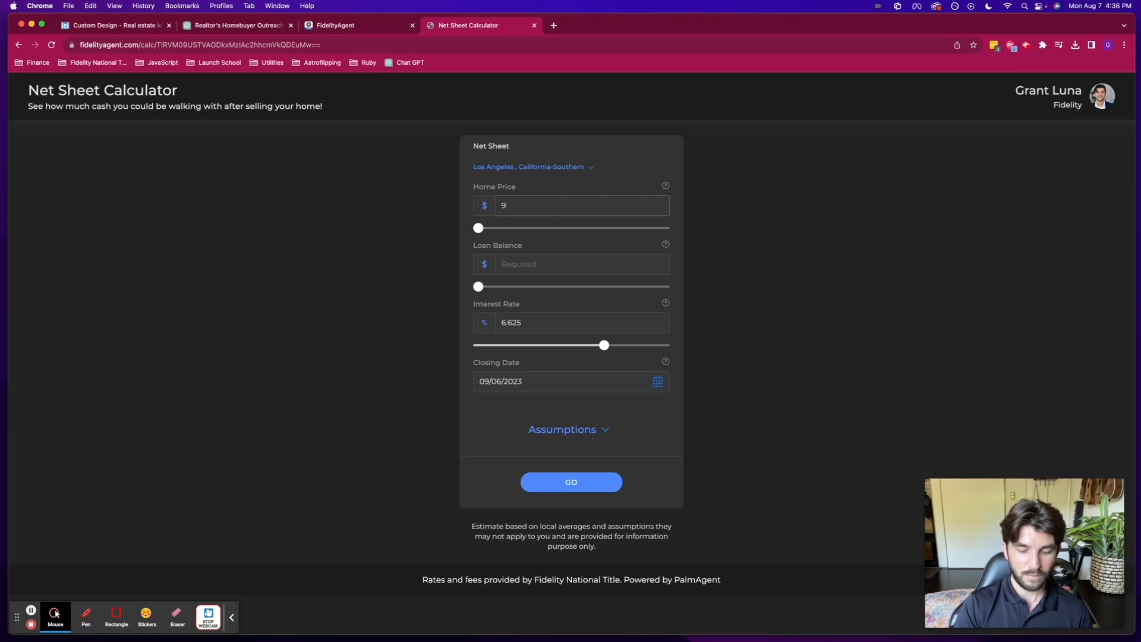
text(000)
click(529, 262)
text(300,000)
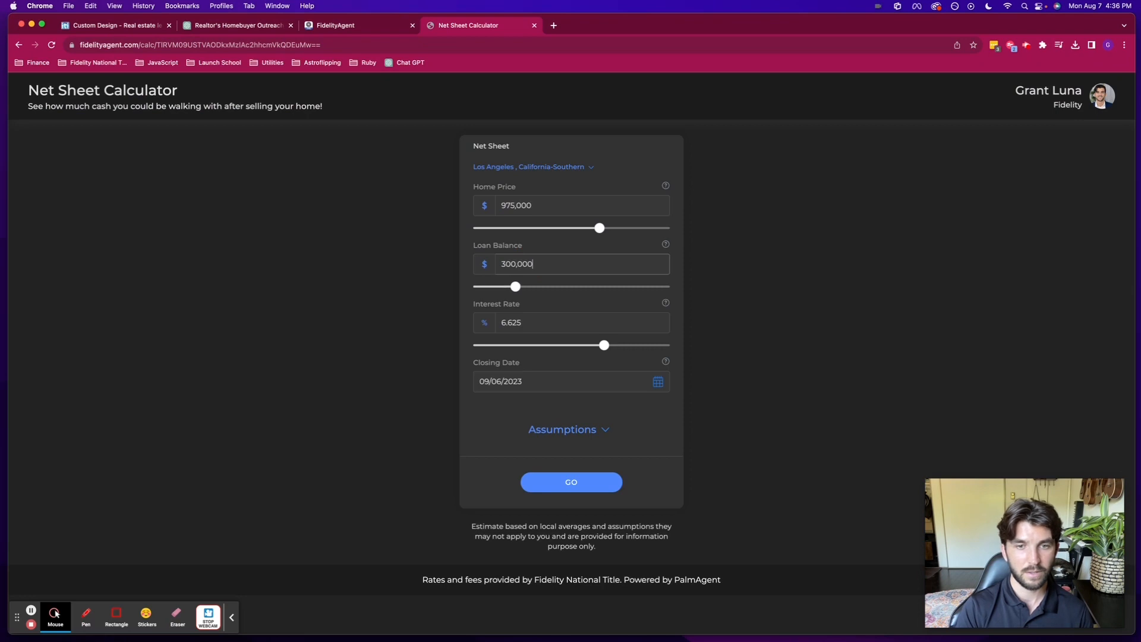
click(582, 482)
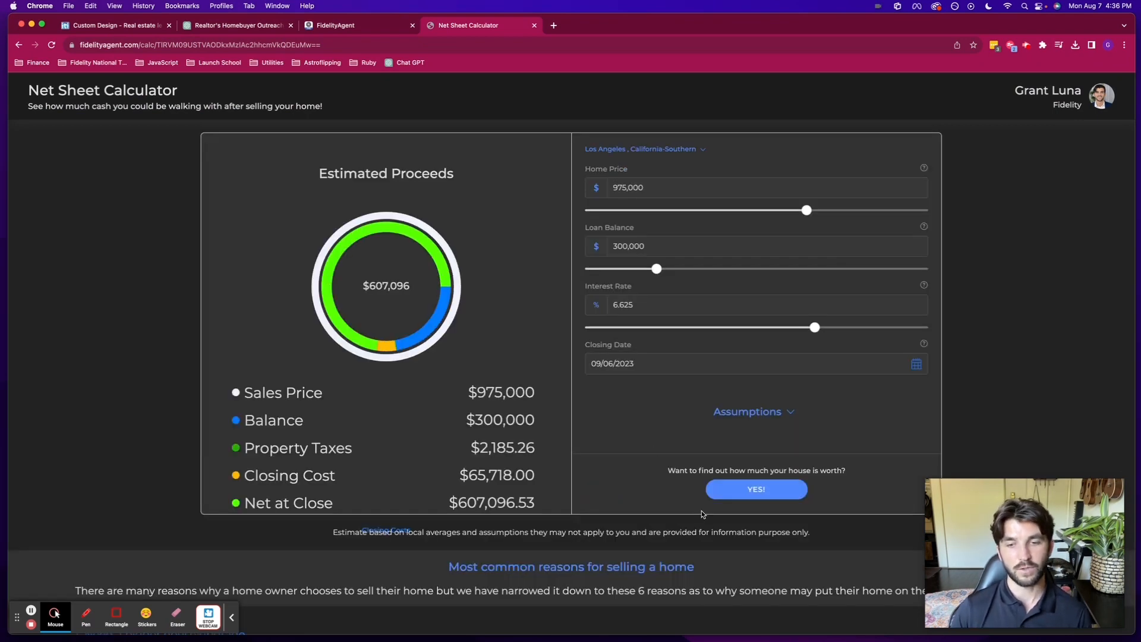
- Open the home value inquiry form, close the greeting popup, and return to FidelityAgent
triple_click(698, 470)
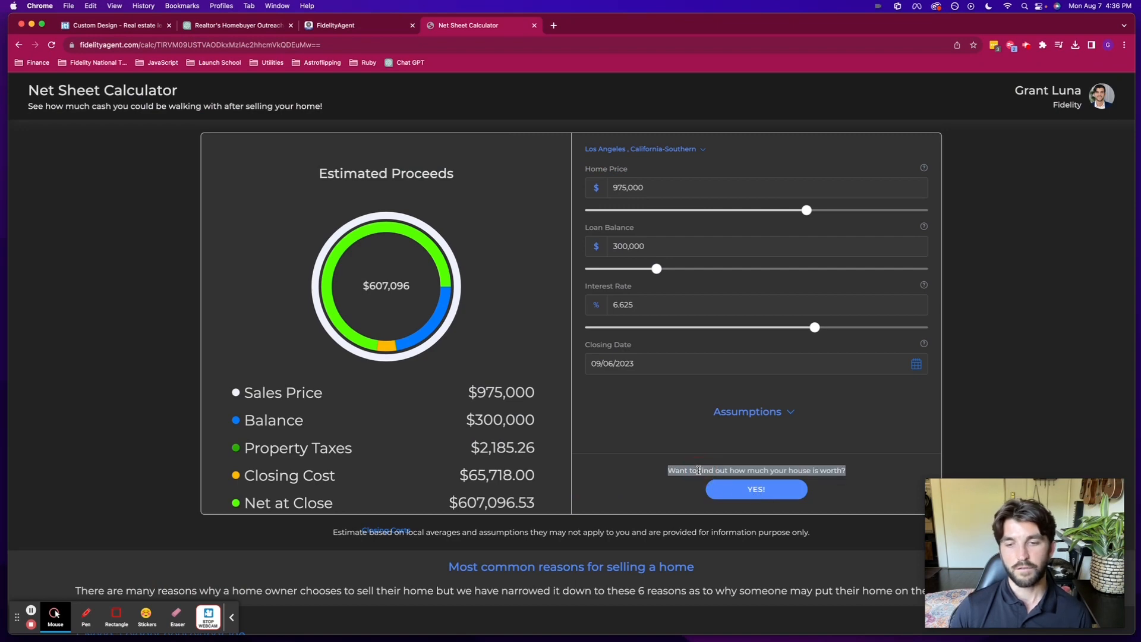
click(759, 490)
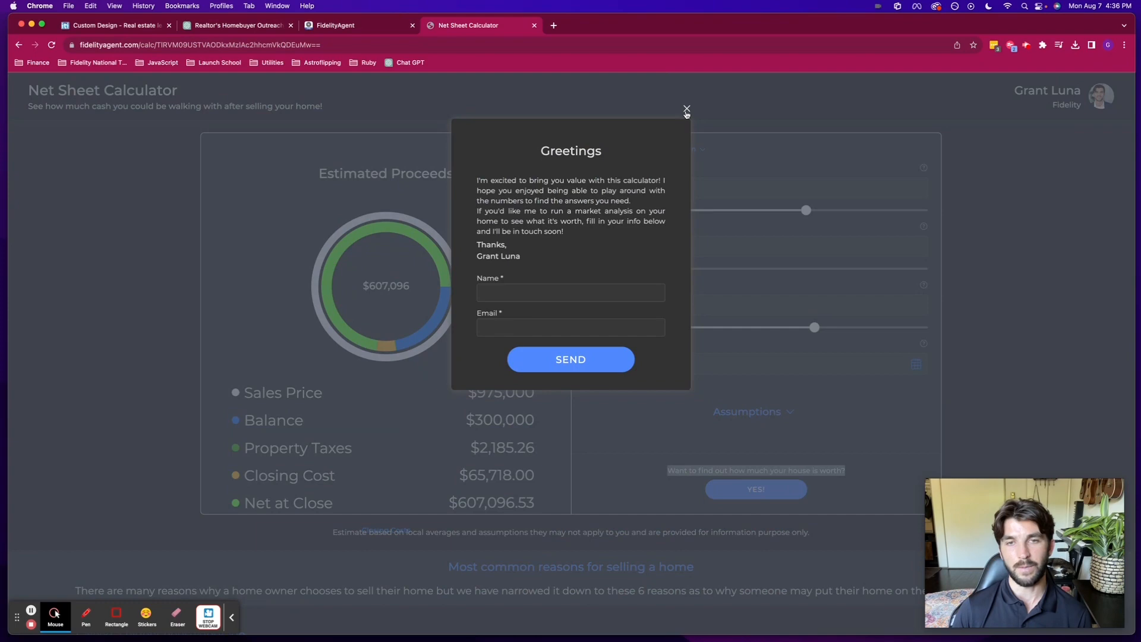
click(687, 111)
click(363, 26)
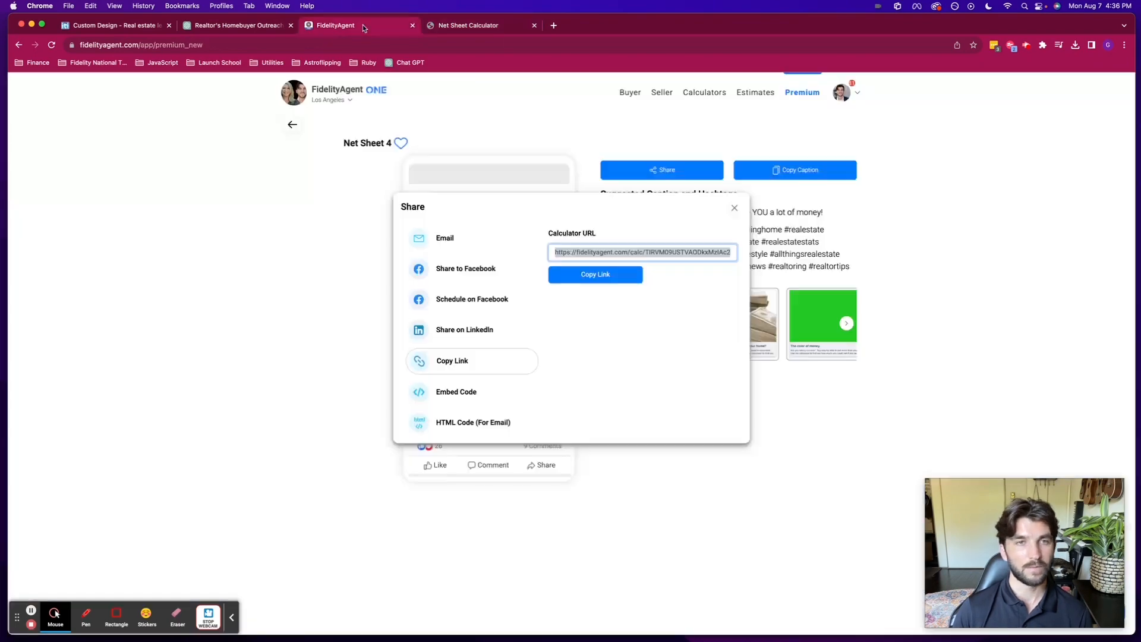
- Close the Share dialog, go back to Lead Gen Calculators, and return to the letter designer
click(735, 207)
click(295, 126)
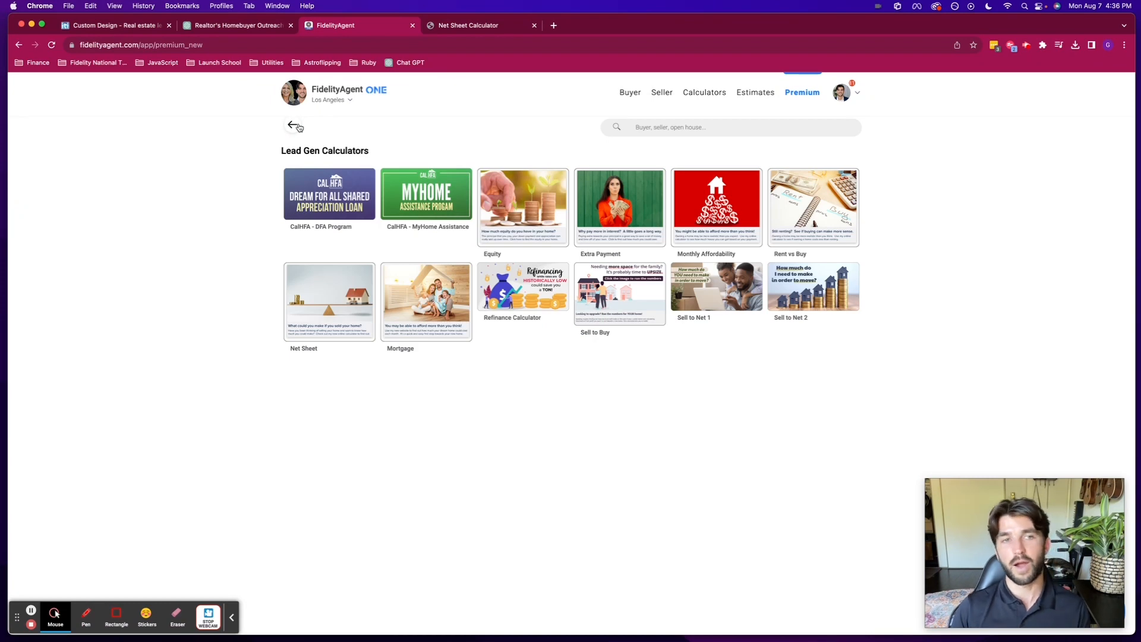
key(F2)
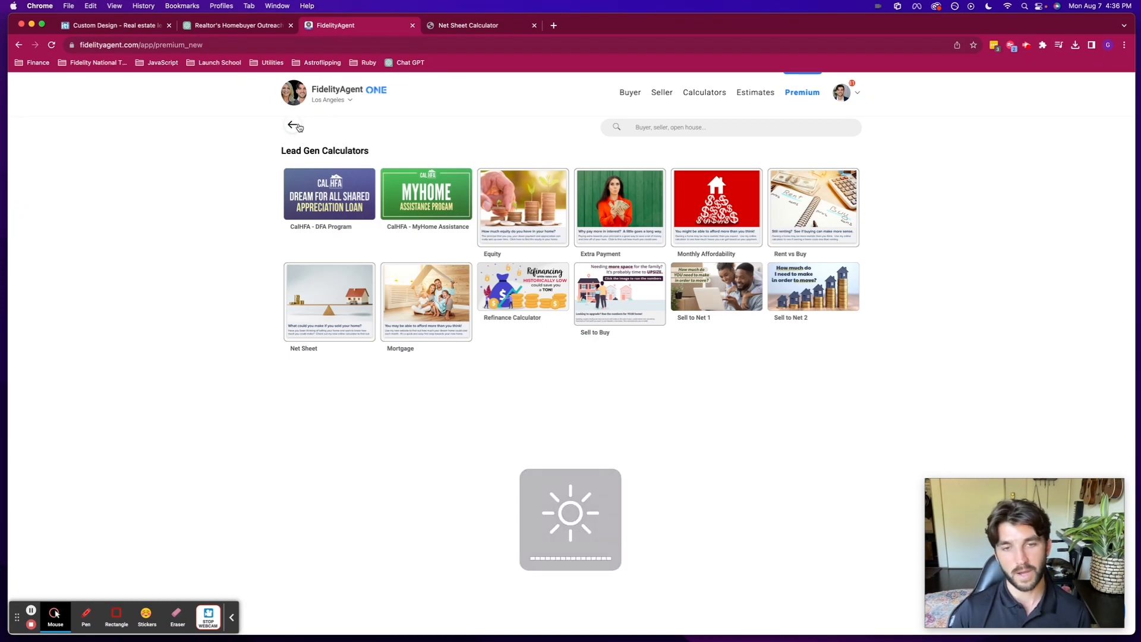
click(118, 25)
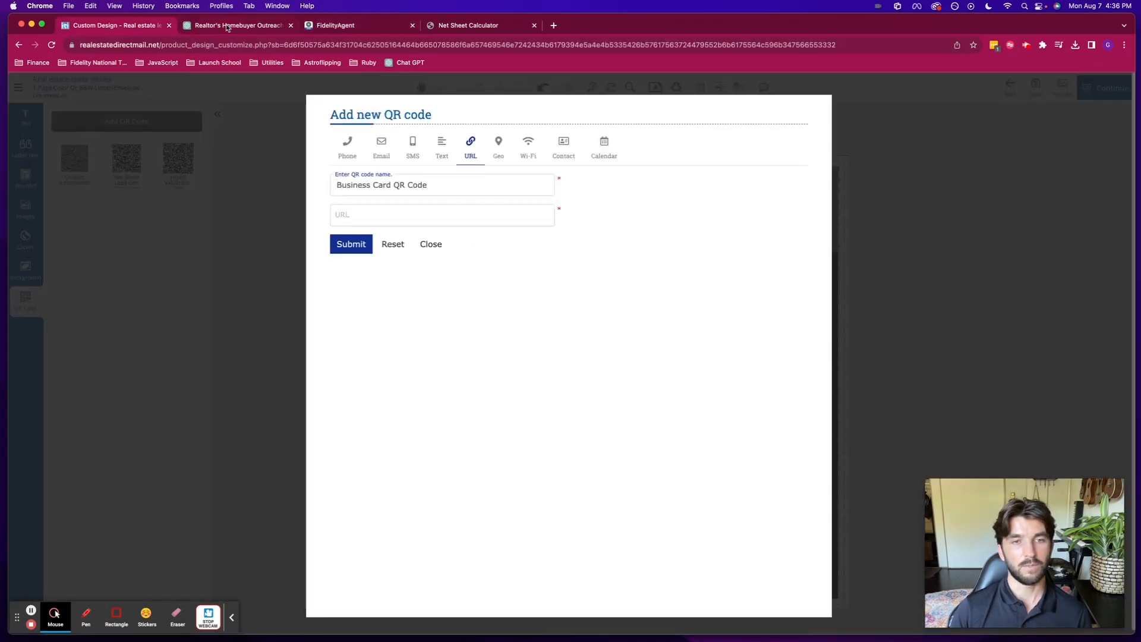
- Close the Add new QR code form, leaving the letter and its three saved QR codes
click(433, 246)
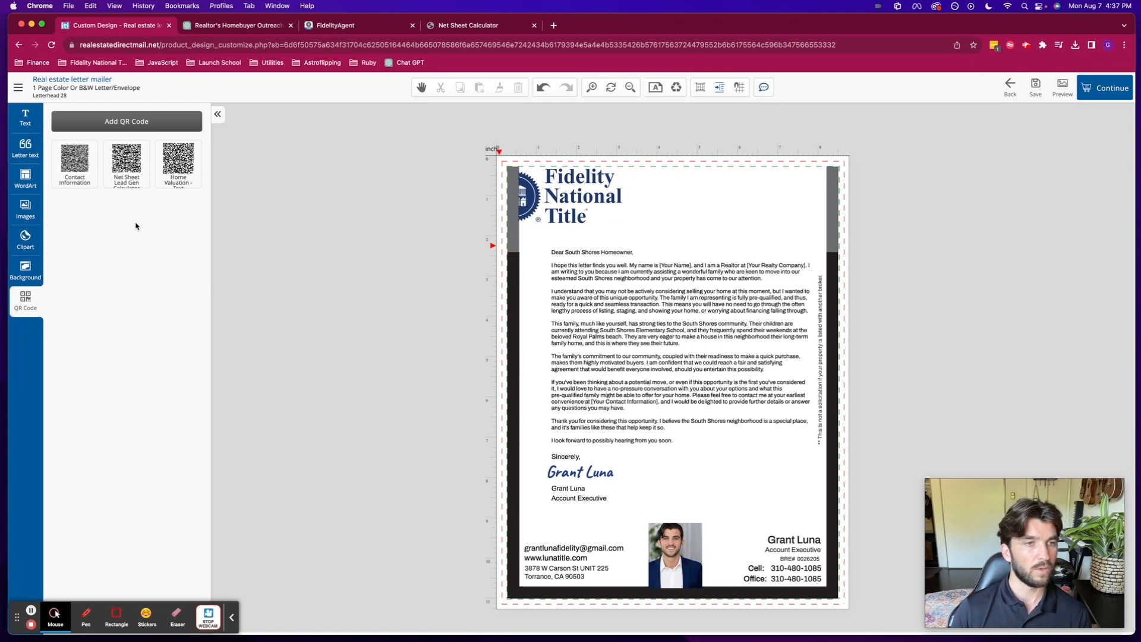
- Place the Net Sheet Lead Gen Calculator QR code, shrunk small, beside the signature at lower right
mouse_move(130, 157)
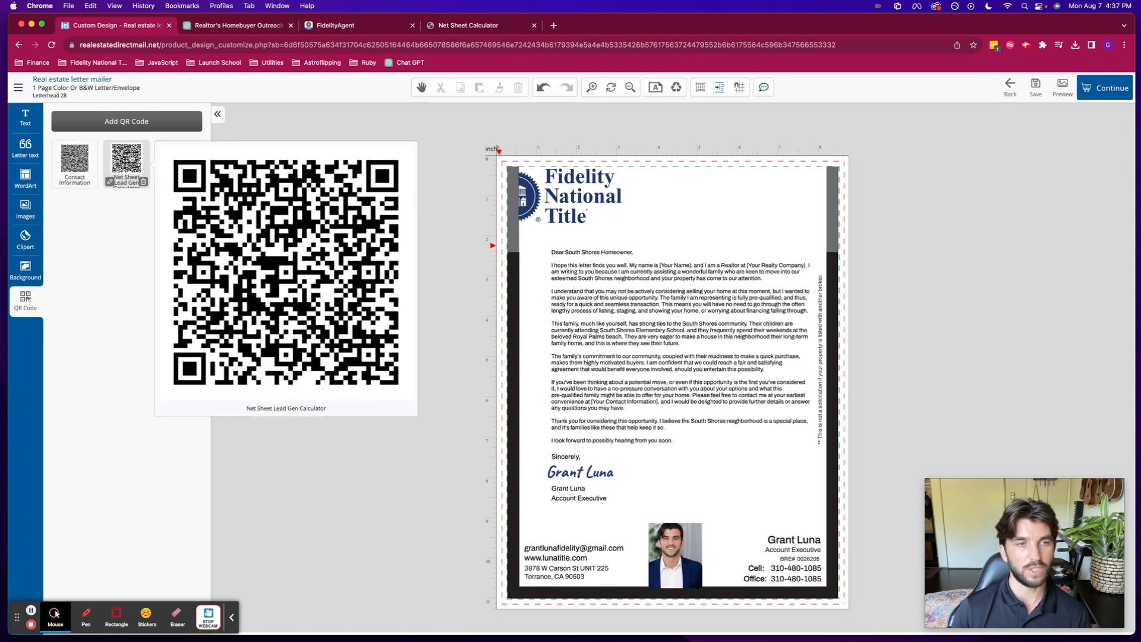
click(129, 158)
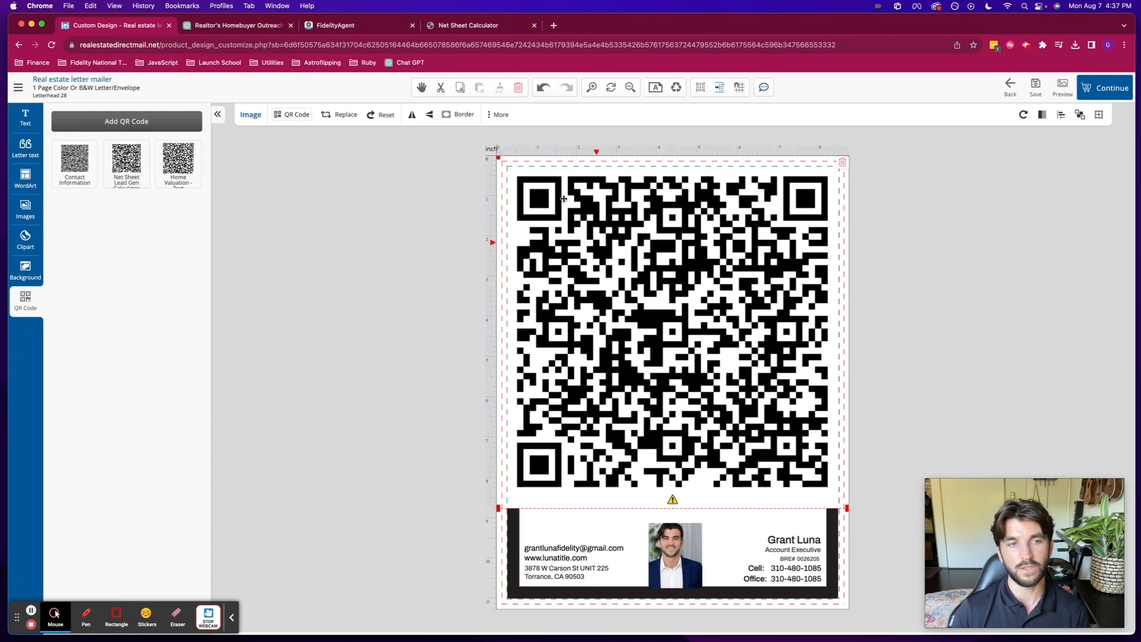
drag(500, 158, 780, 473)
drag(748, 509, 758, 487)
click(903, 472)
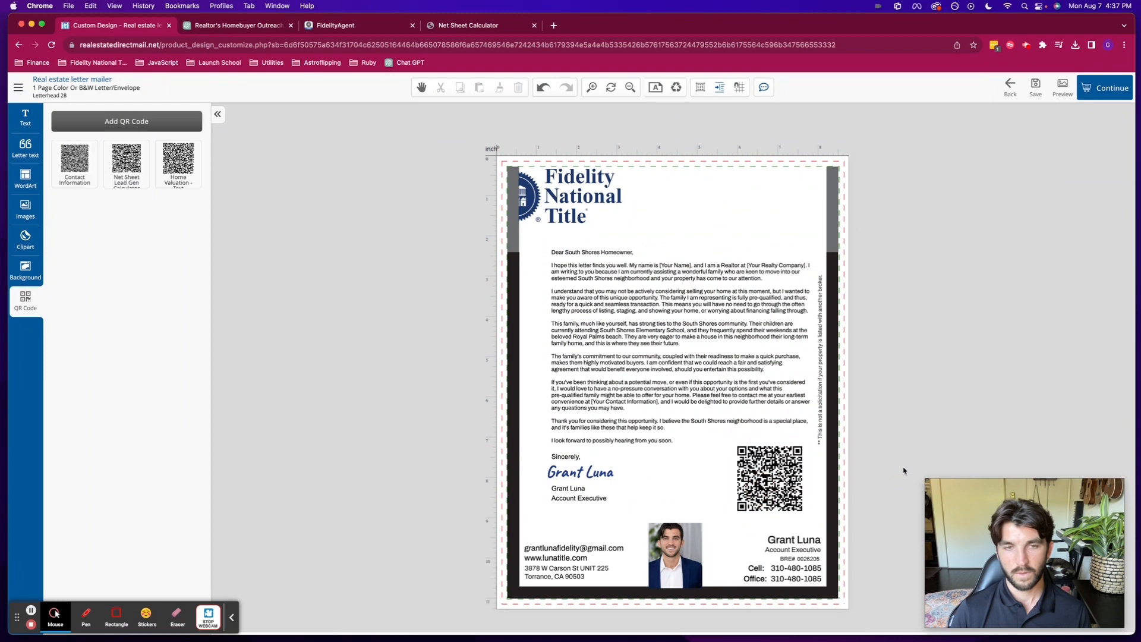
- Add a Body Text box left of the QR code and type the 'Scan this QR Code' caption
click(25, 117)
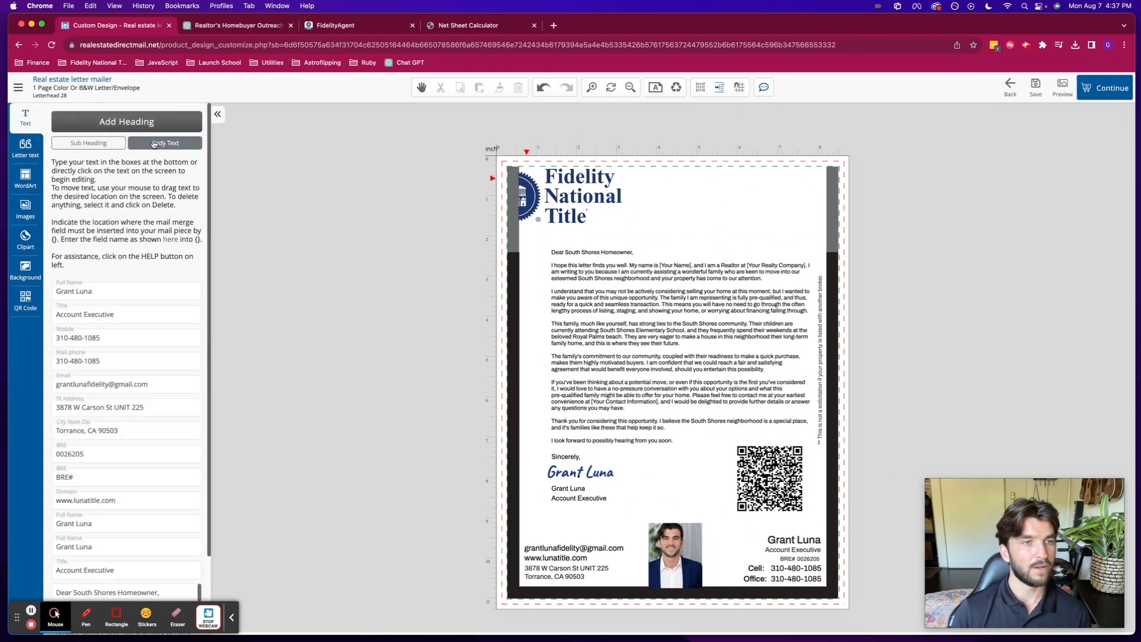
click(165, 145)
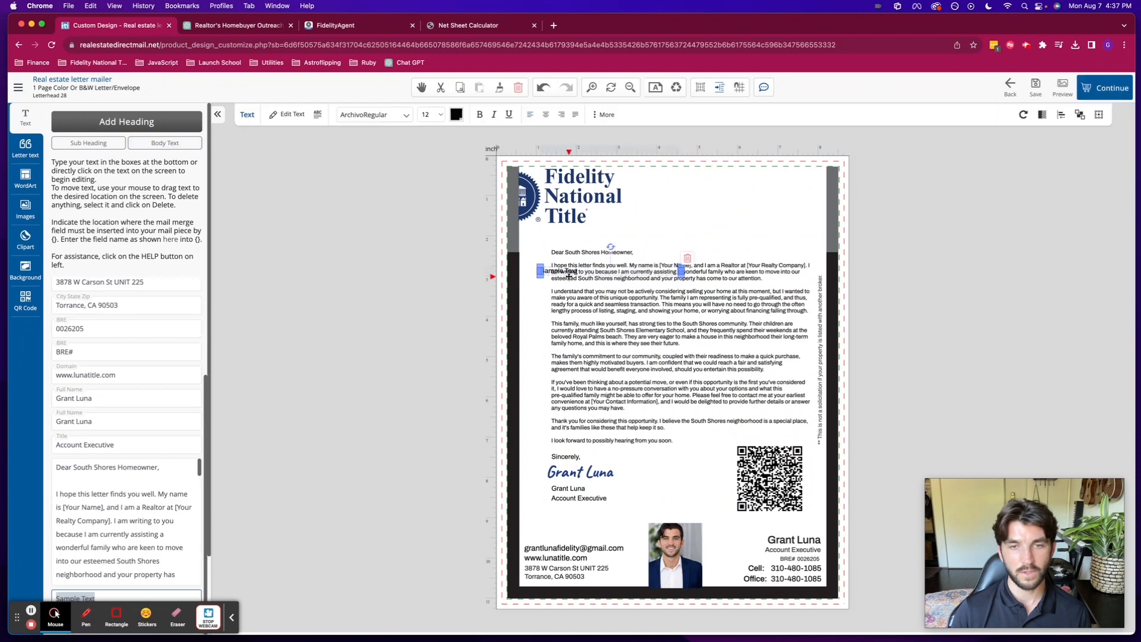
click(584, 278)
mouse_move(600, 306)
mouse_down()
mouse_move(668, 469)
mouse_move(703, 475)
mouse_up()
double_click(703, 474)
text(Scan this QR Code)
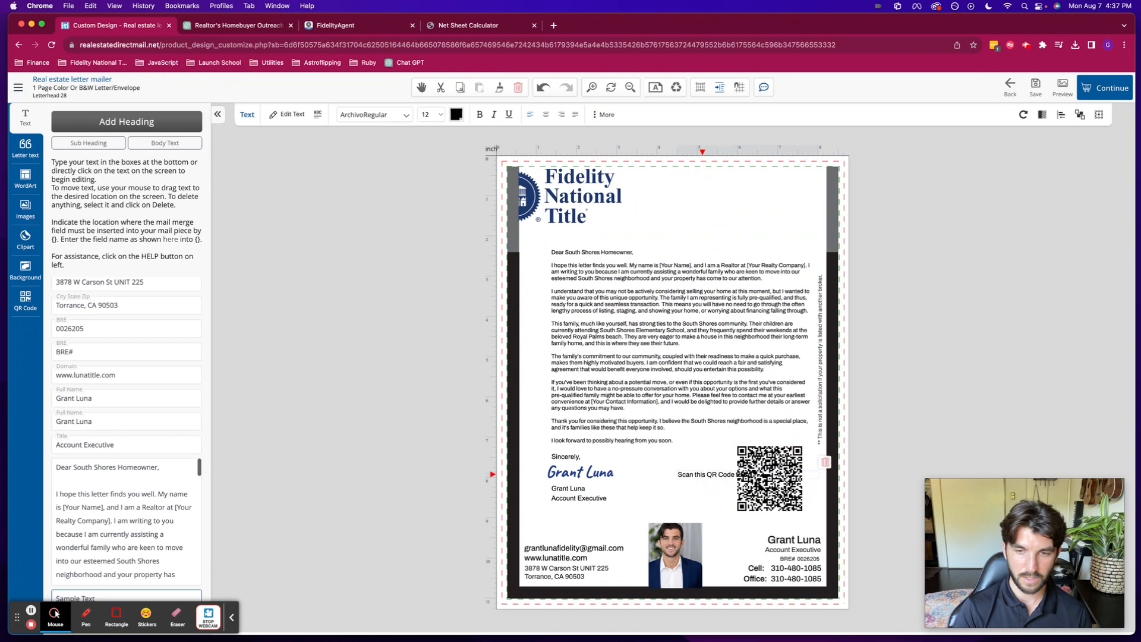
click(710, 478)
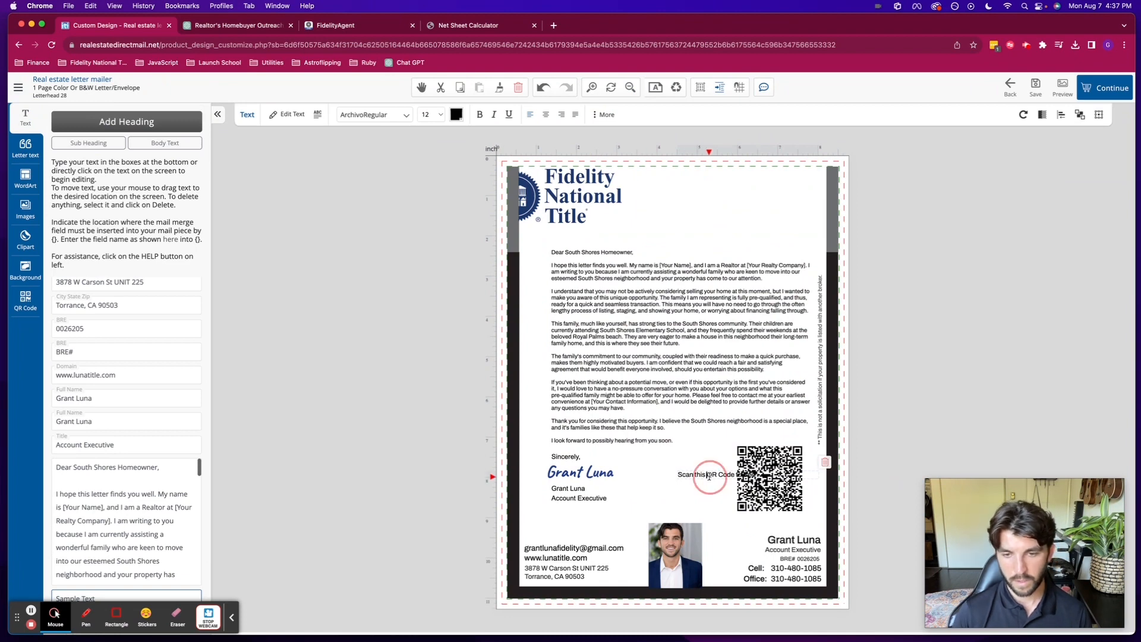
drag(707, 475, 643, 456)
text(How)
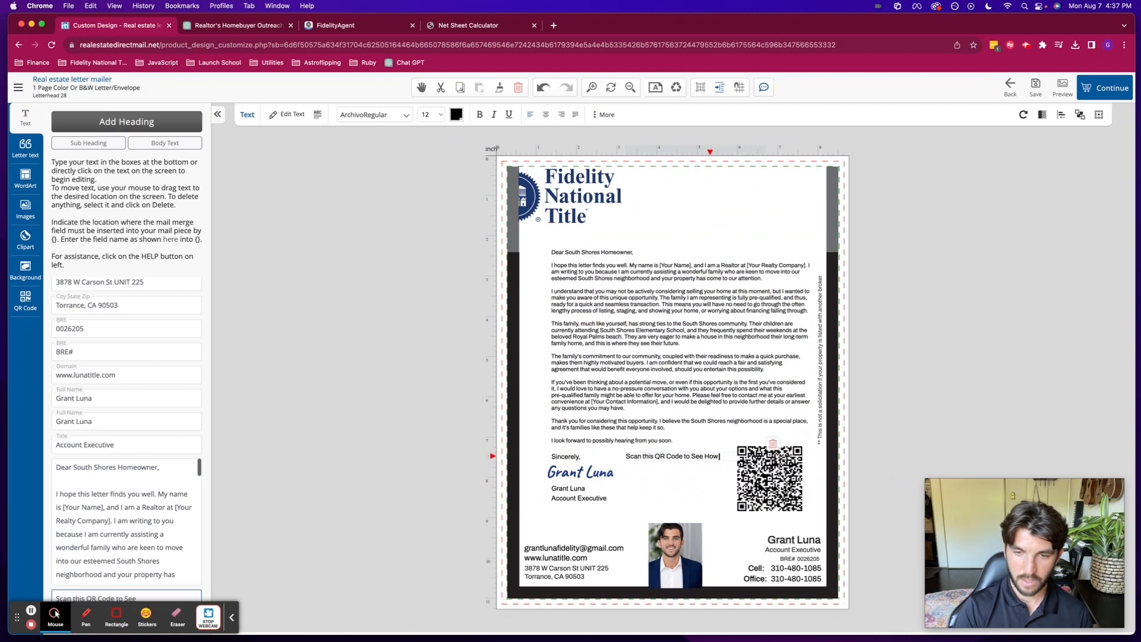
text( Much Could Make If You so)
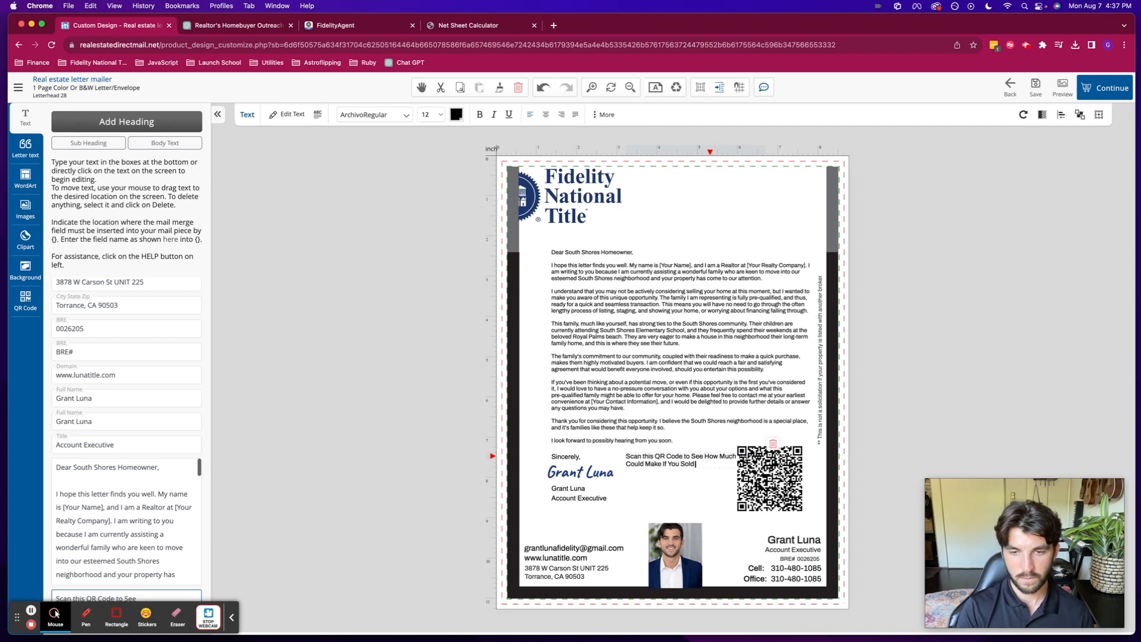
text(me!)
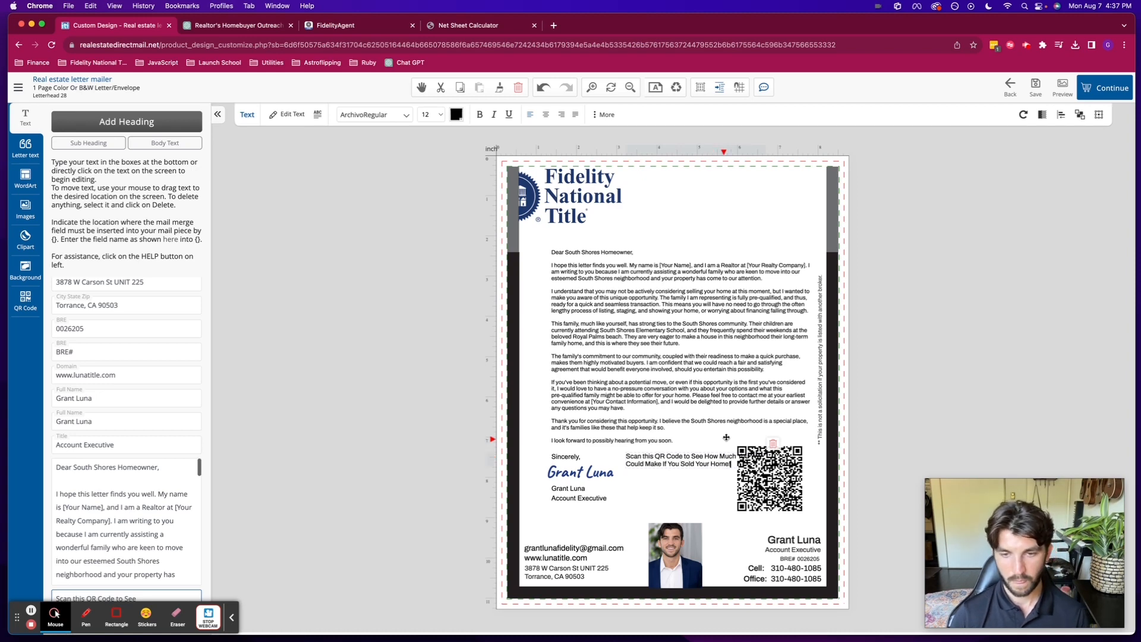
- Reposition the caption beside the QR code and centre-align its text
click(694, 459)
drag(694, 460, 784, 517)
drag(714, 516, 670, 479)
click(547, 114)
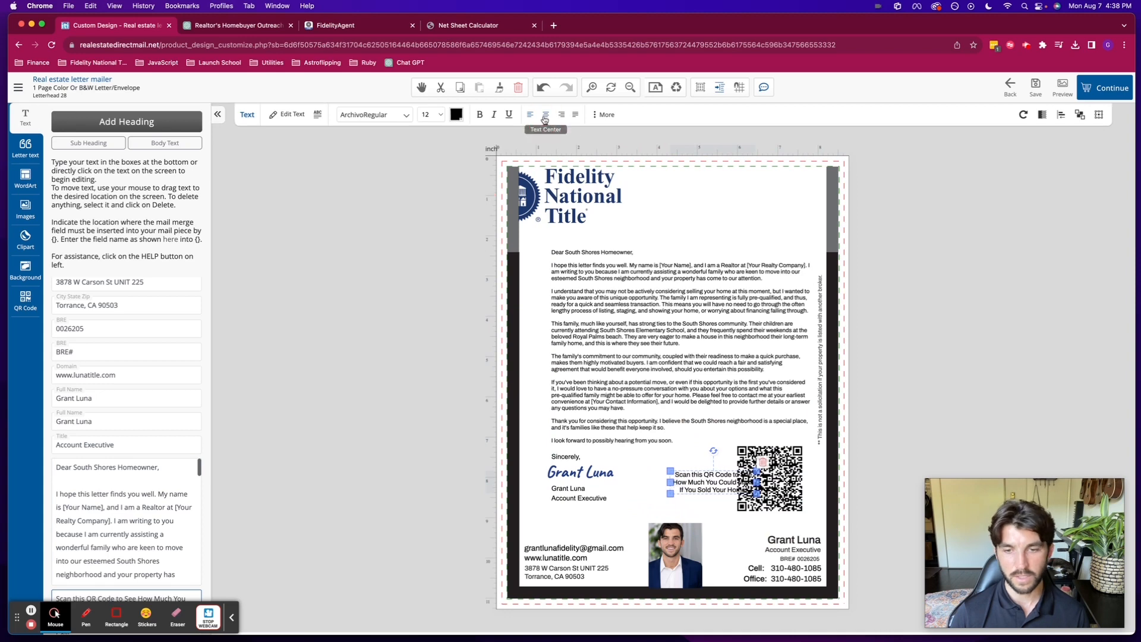
- Stack the QR code directly above the caption, tucking the caption just underneath
click(721, 482)
drag(721, 483, 776, 519)
click(773, 469)
drag(772, 470, 772, 457)
click(777, 517)
drag(777, 517, 777, 511)
click(961, 373)
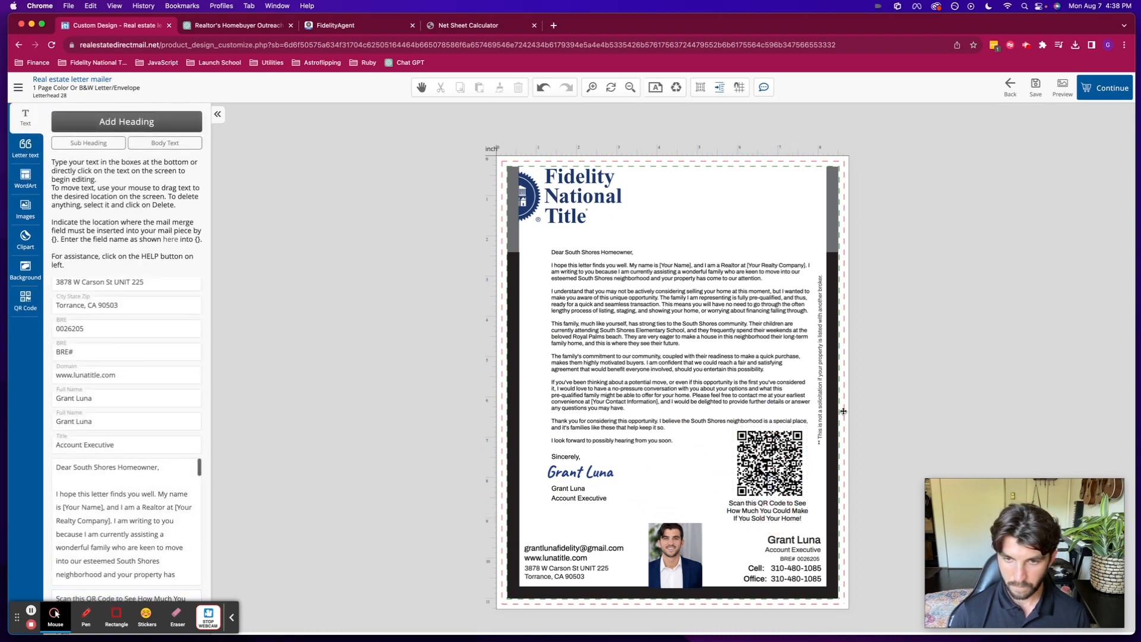
key(XF86MonBrightnessUp)
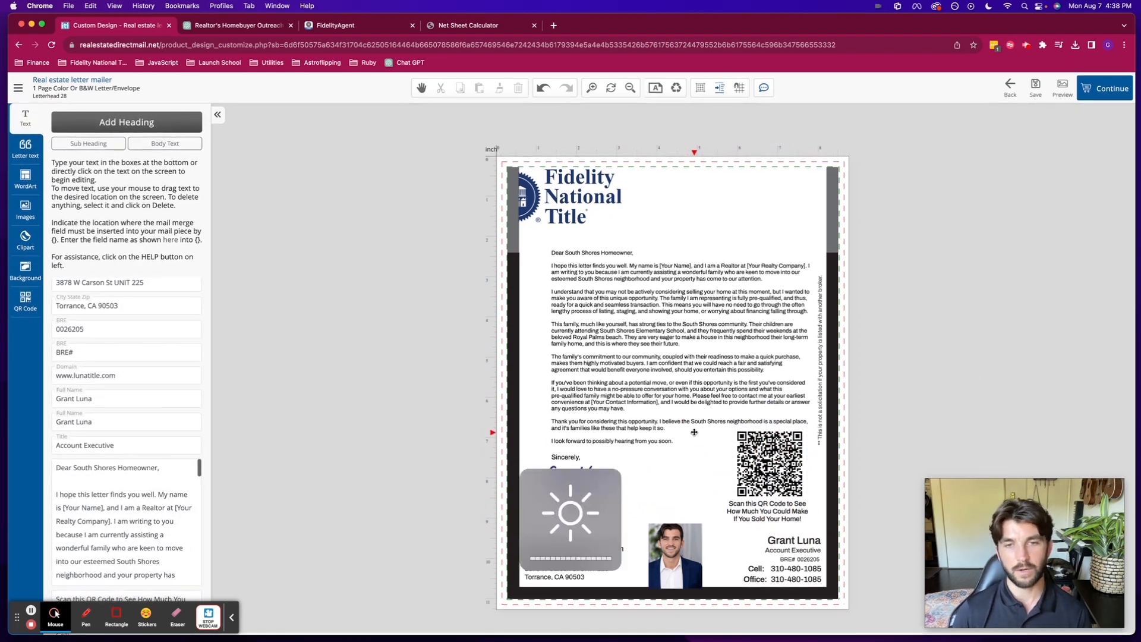
click(592, 294)
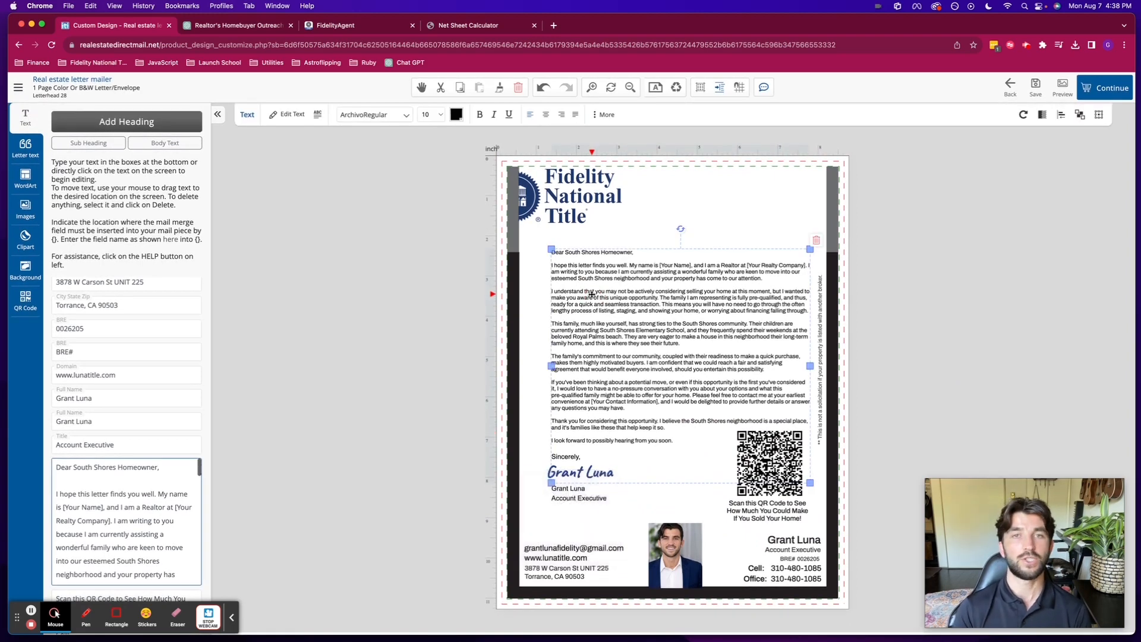
click(774, 490)
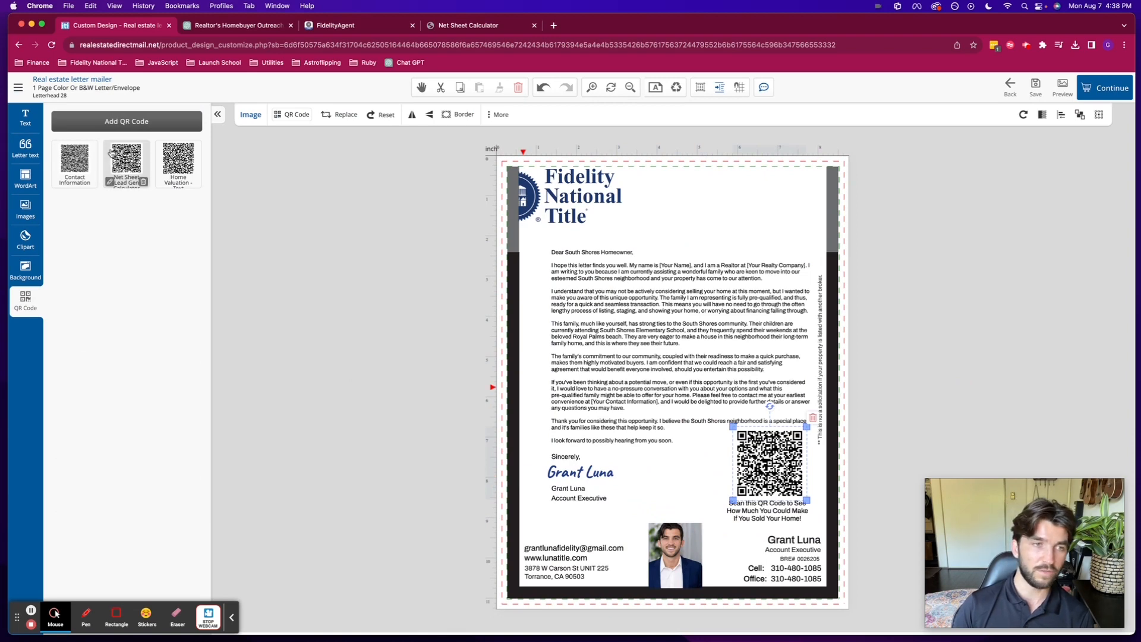
mouse_move(72, 161)
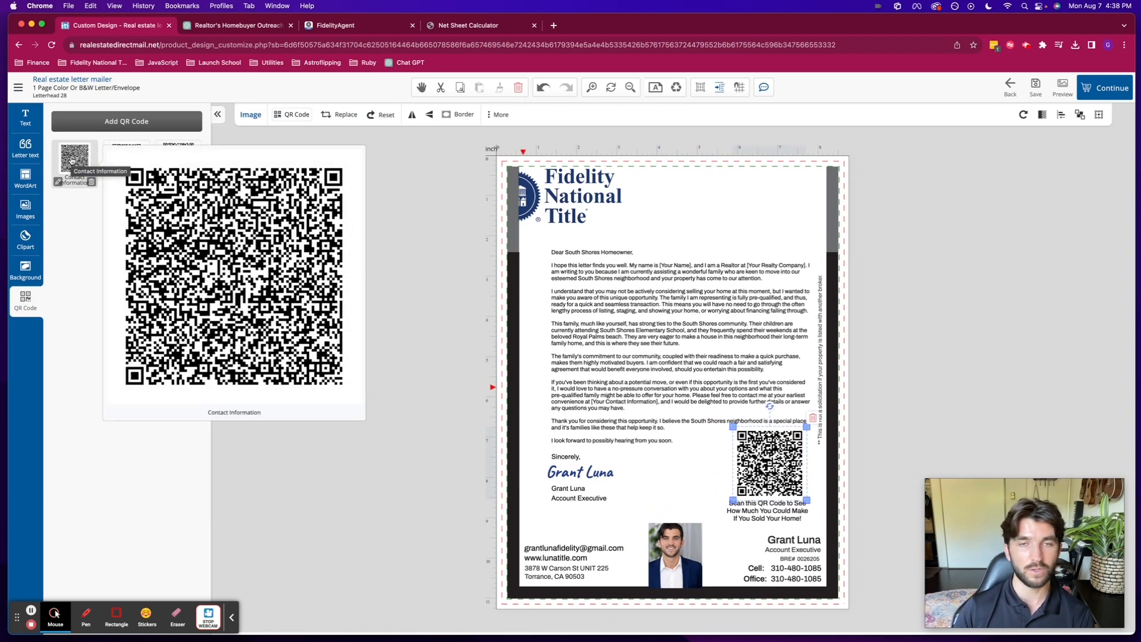